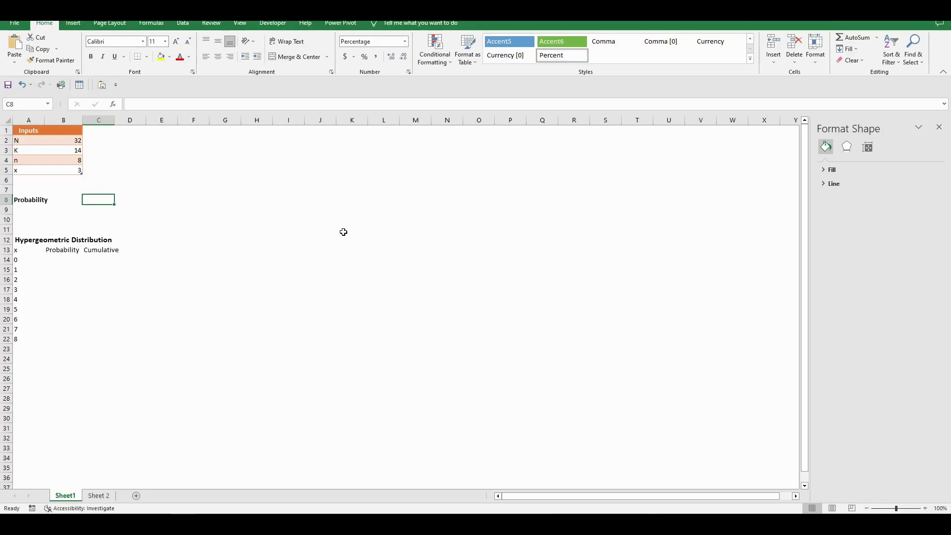
Begin a HYPGEOM.DIST formula in C8, using B5 for the sample successes and B4 for the sample size.
text(=hyp)
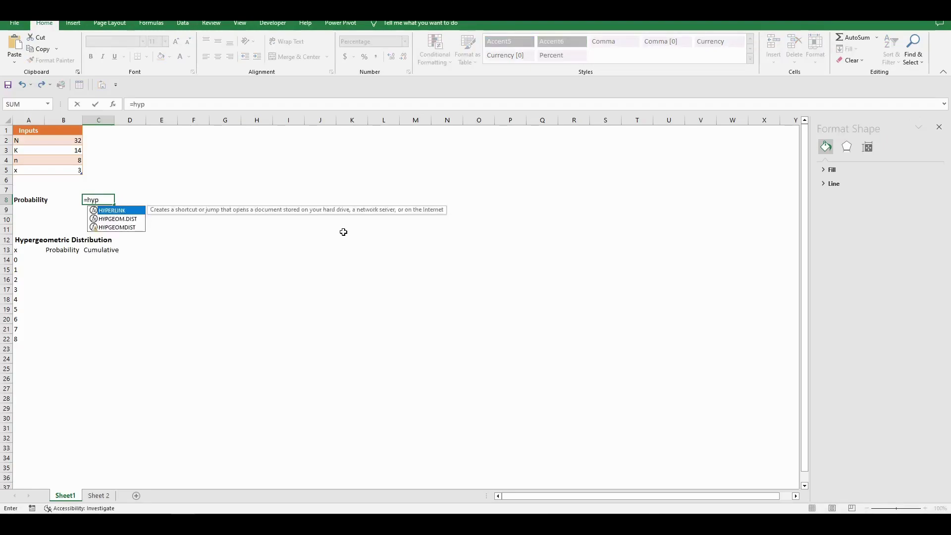
text(geo)
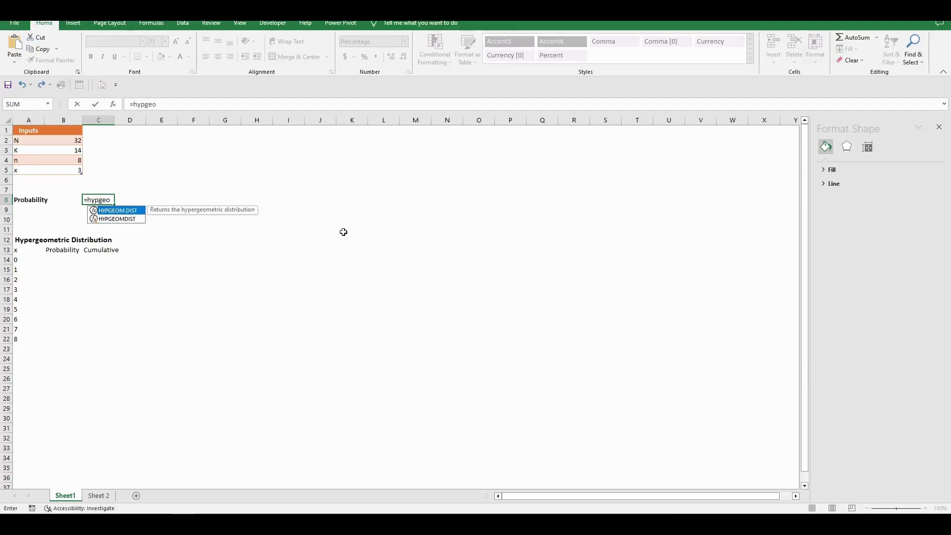
text(m.dist)
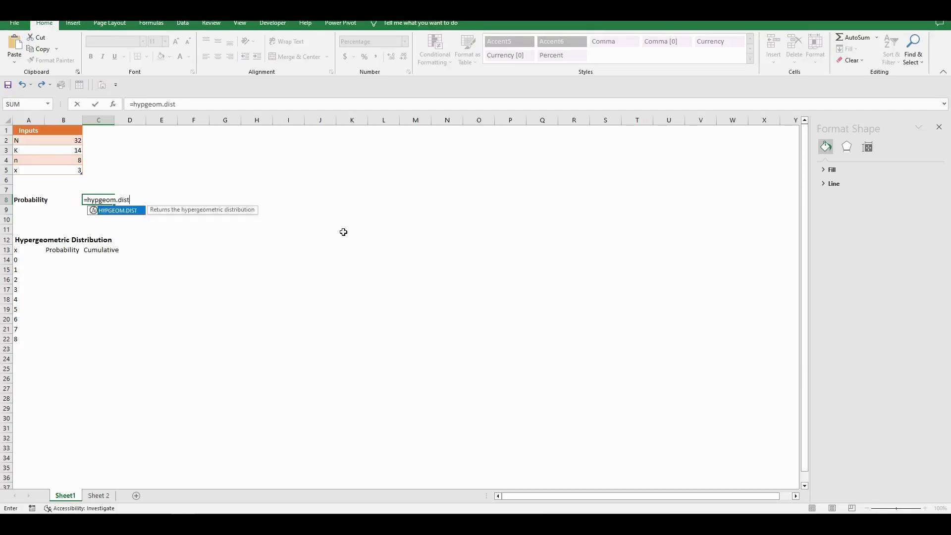
text(()
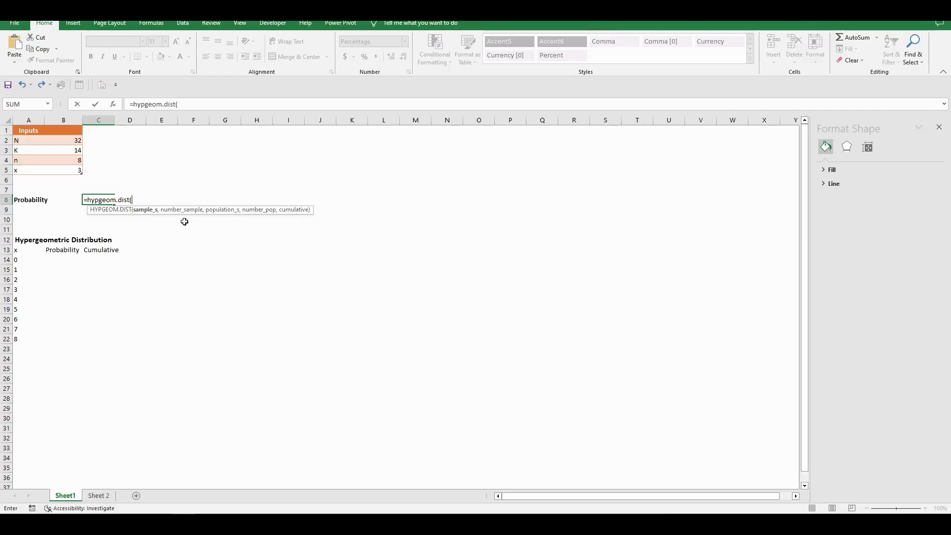
click(73, 170)
text(,)
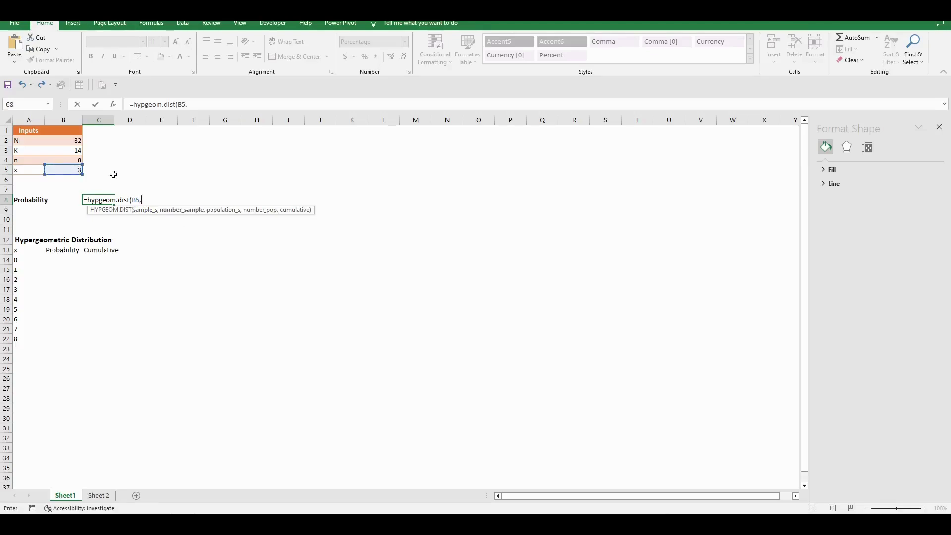
click(75, 159)
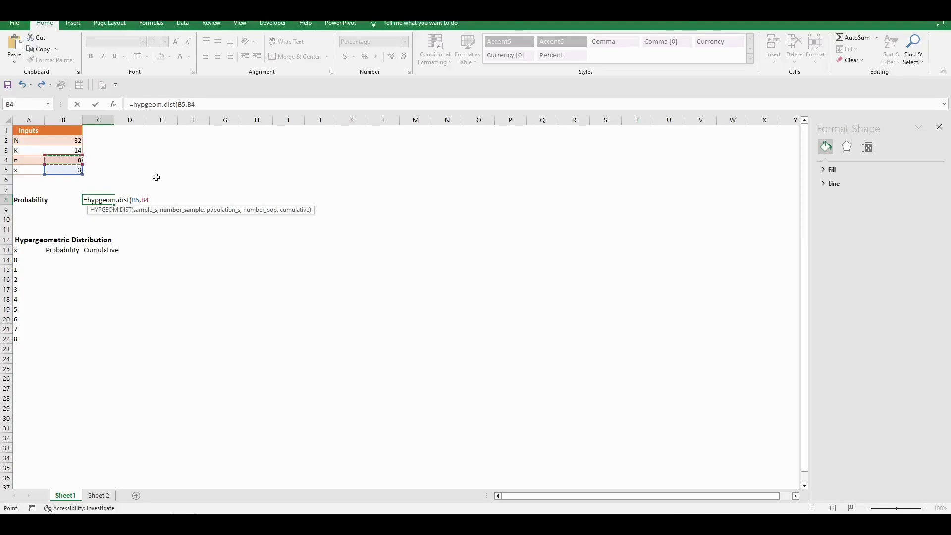
text(,)
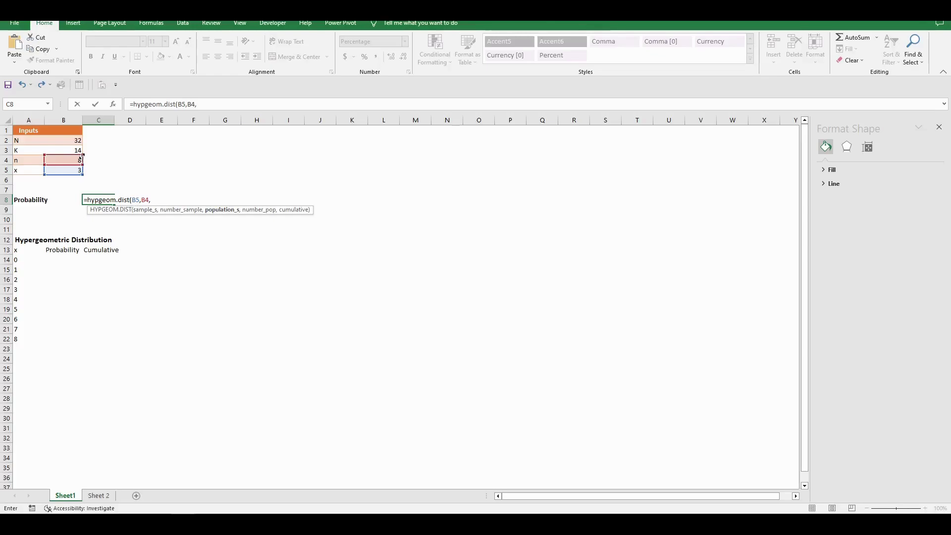
Complete the C8 formula with B3 as population successes, B2 as population size and 0 for the cumulative argument.
click(77, 150)
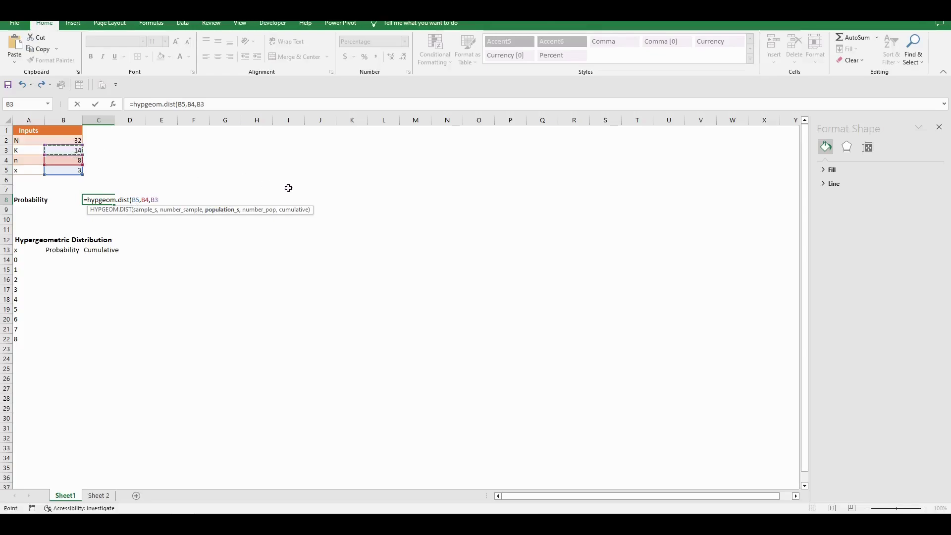
text(,)
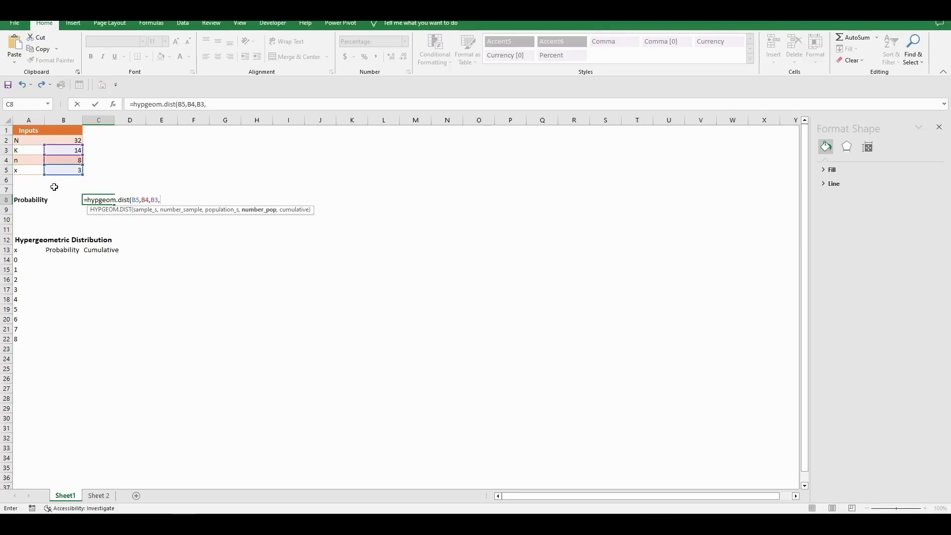
click(70, 144)
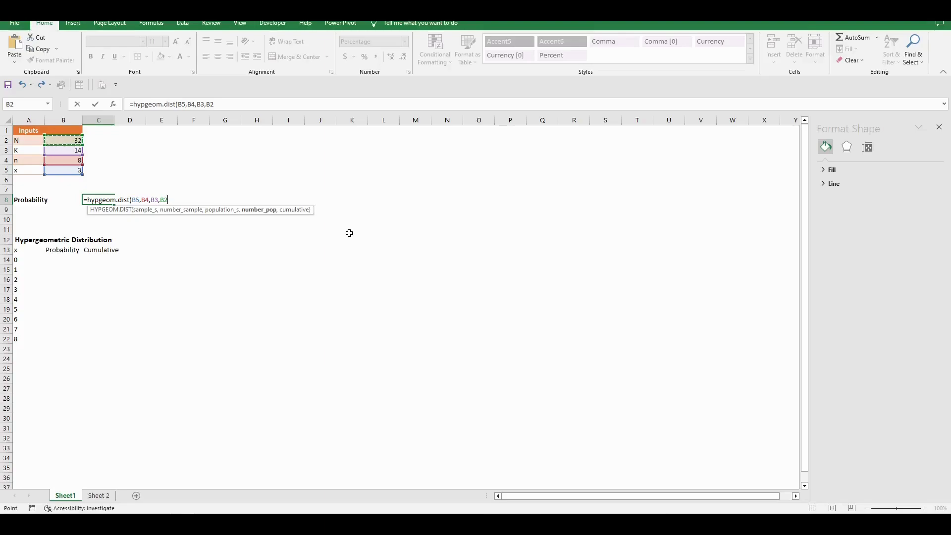
text(,)
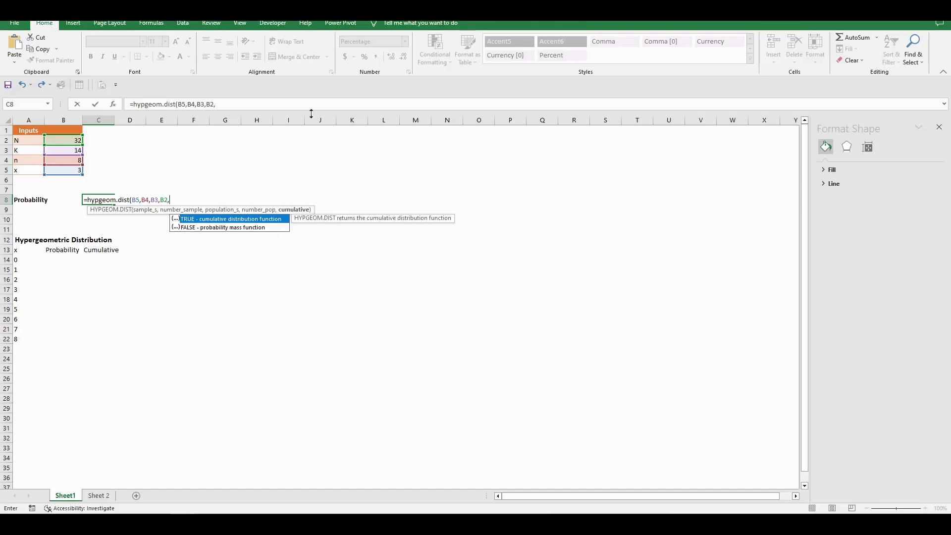
click(296, 105)
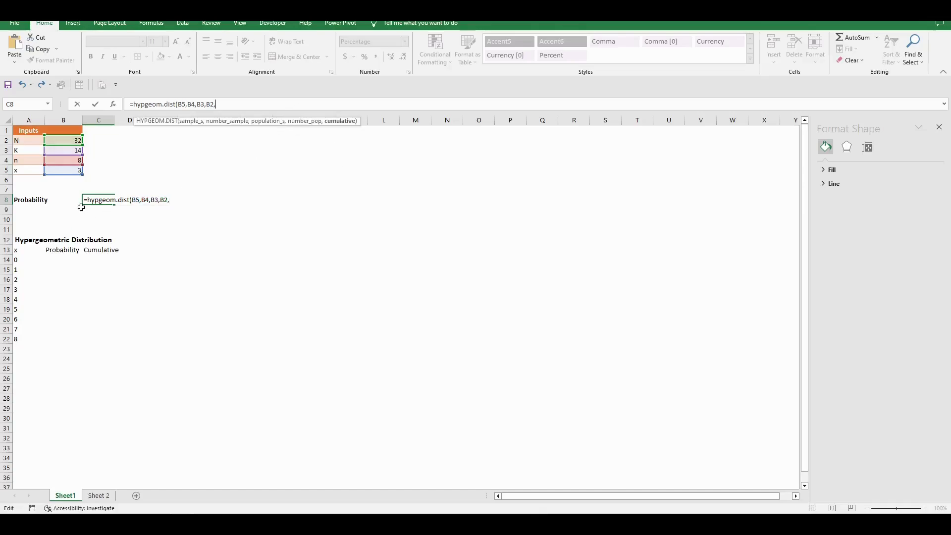
text(0)
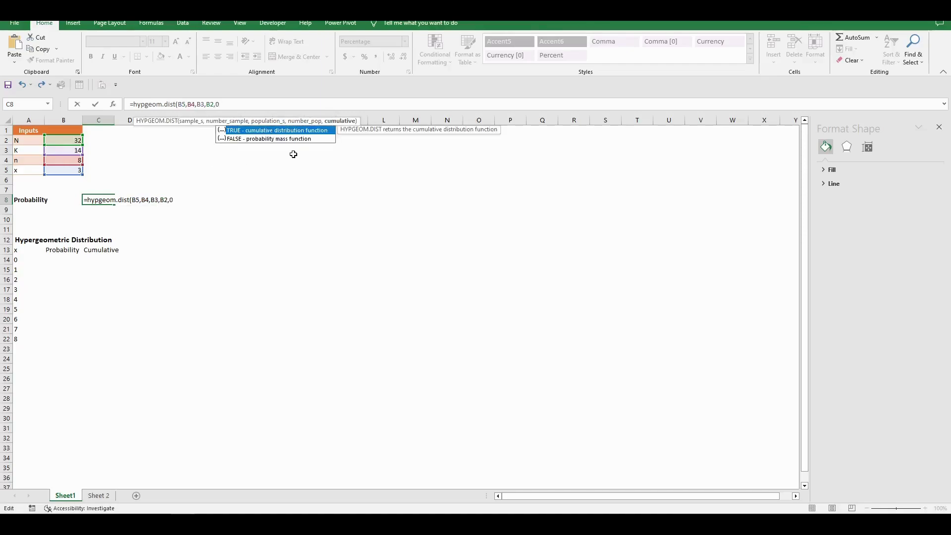
text())
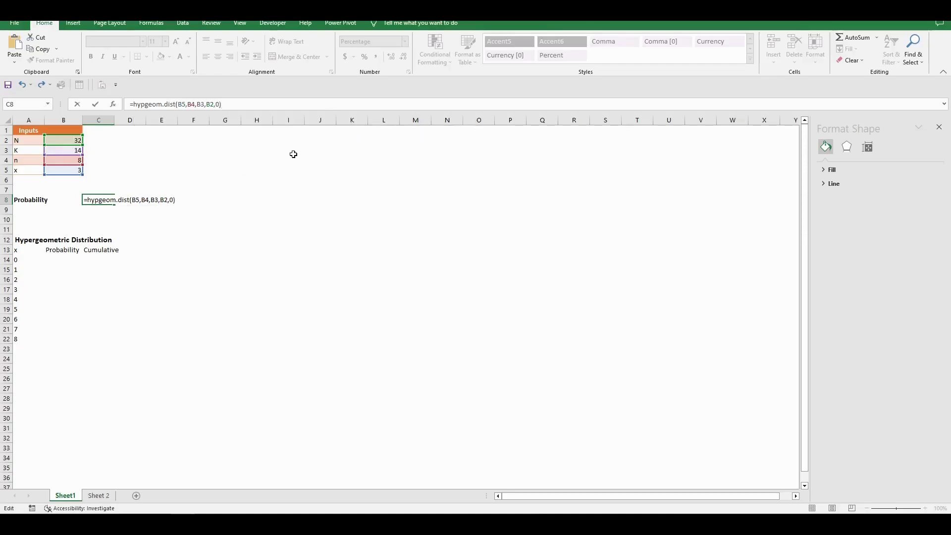
key(Return)
key(Up)
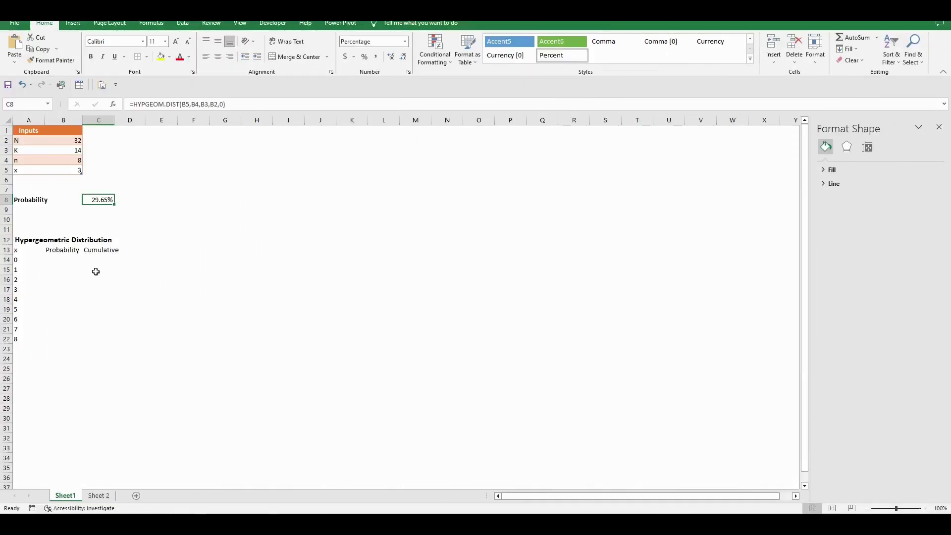
Begin a HYPGEOM.DIST formula in B14 with A14 as sample successes and the absolute reference $B$4 as sample size.
click(74, 270)
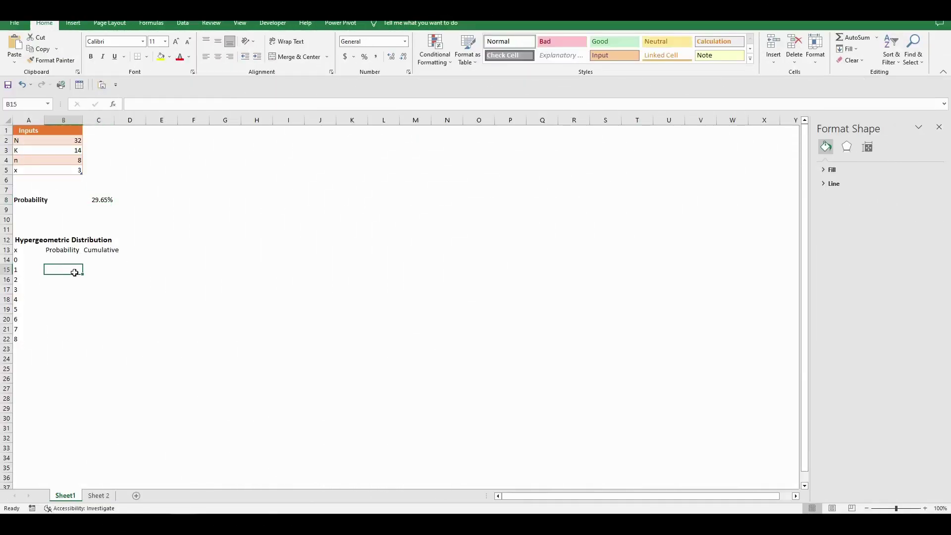
click(52, 258)
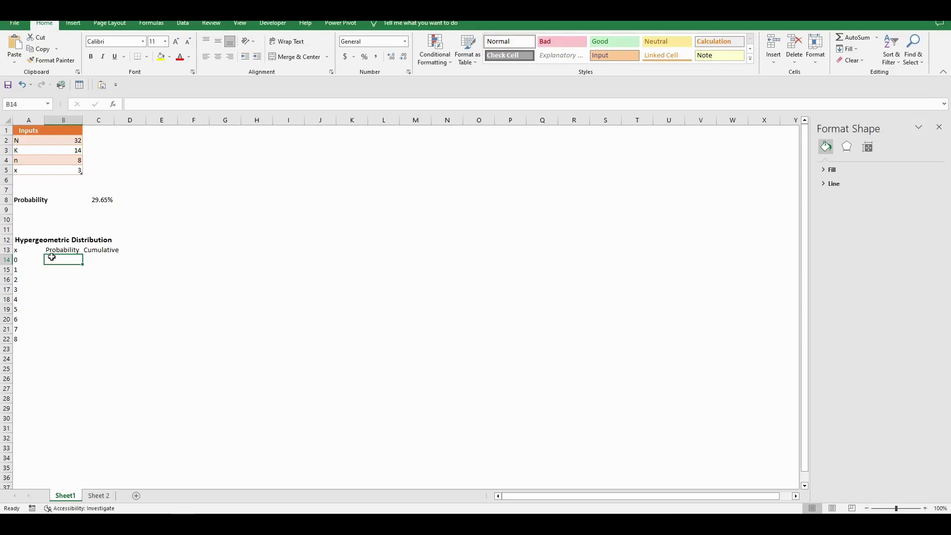
text(=)
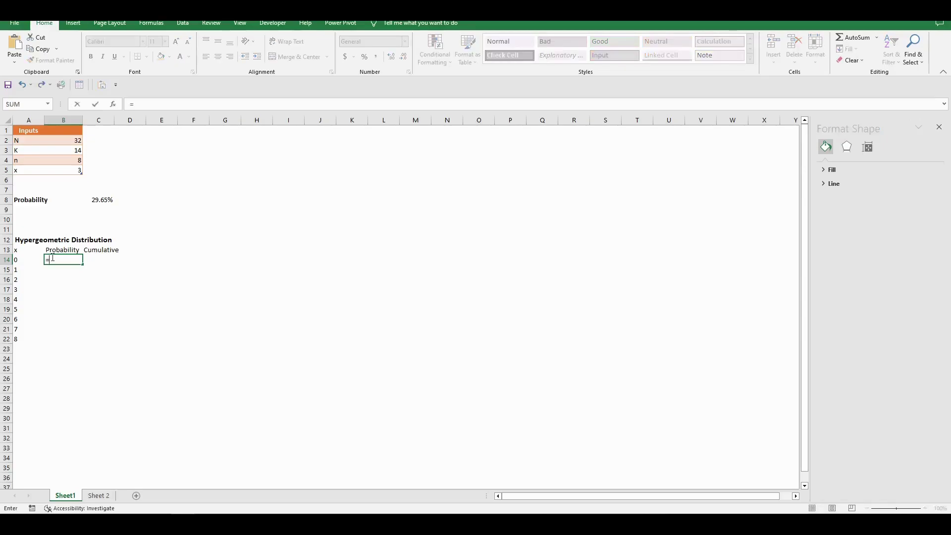
text(hypgeom)
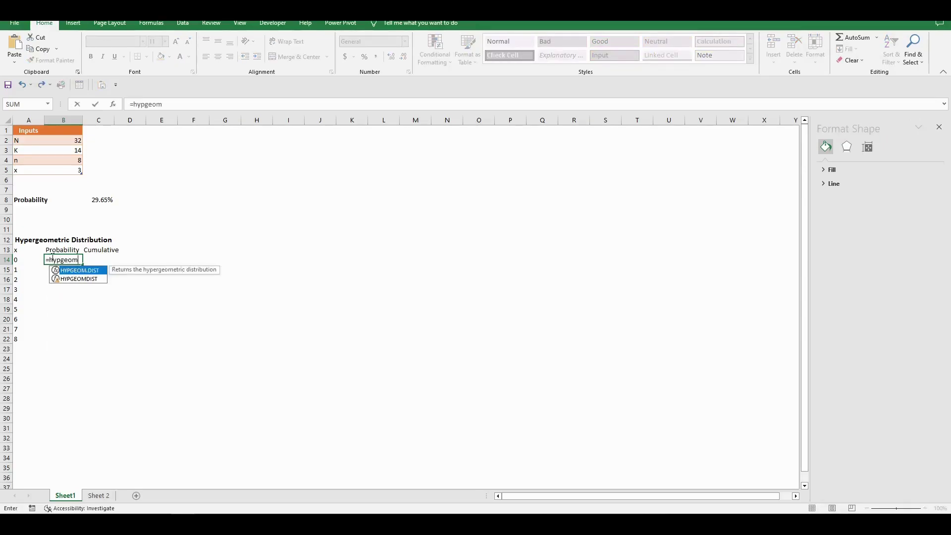
text(.dist()
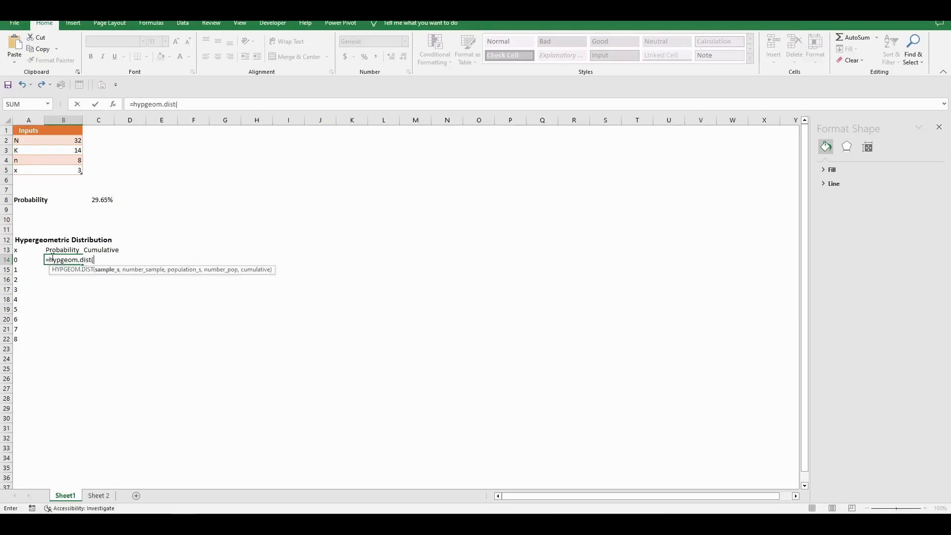
click(25, 262)
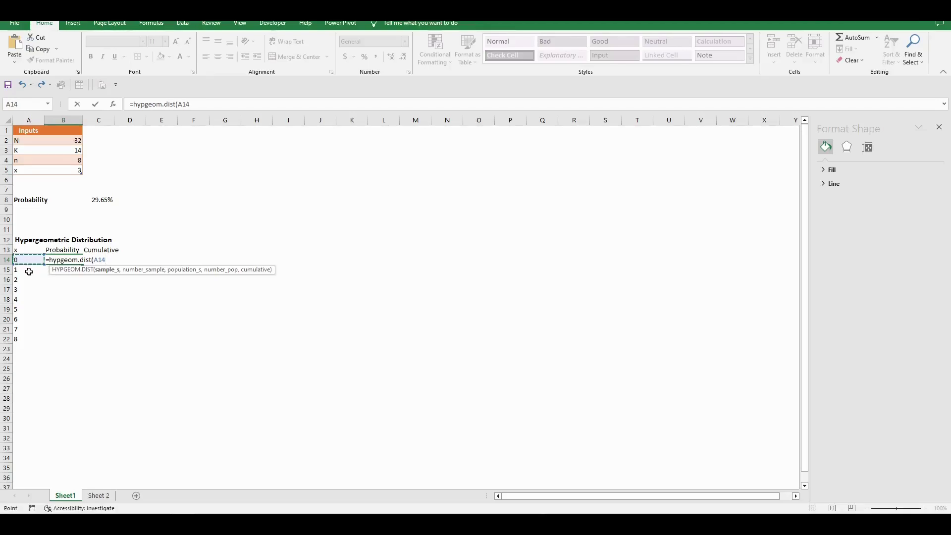
click(235, 105)
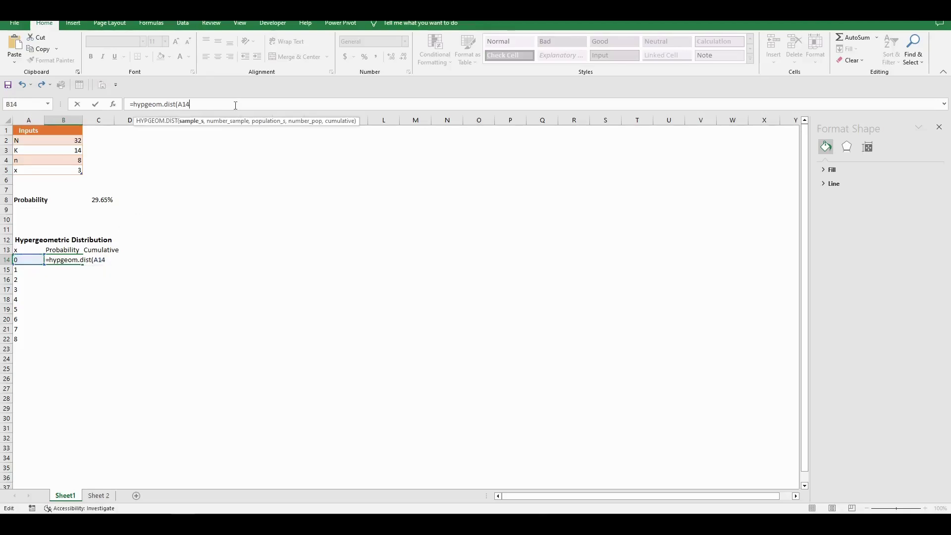
text(,)
click(76, 162)
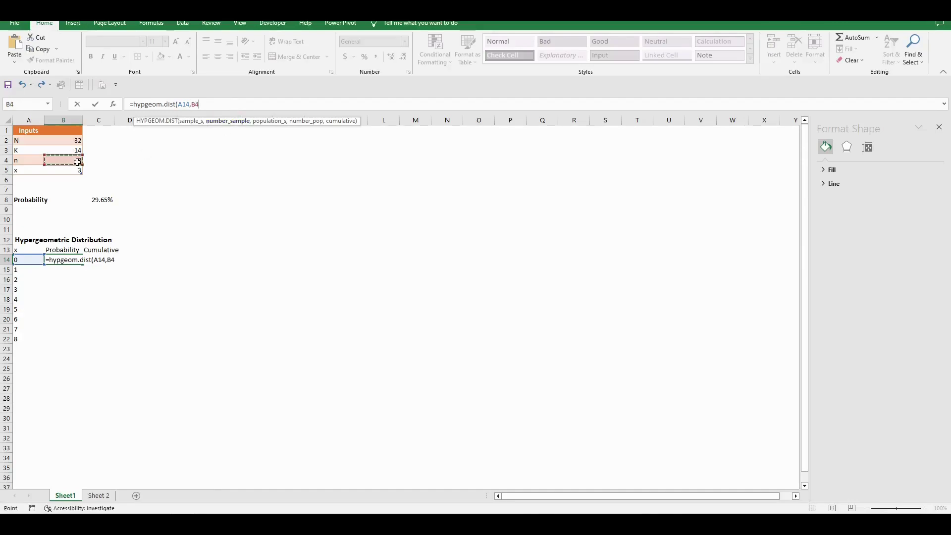
click(206, 104)
key(F4)
text(,)
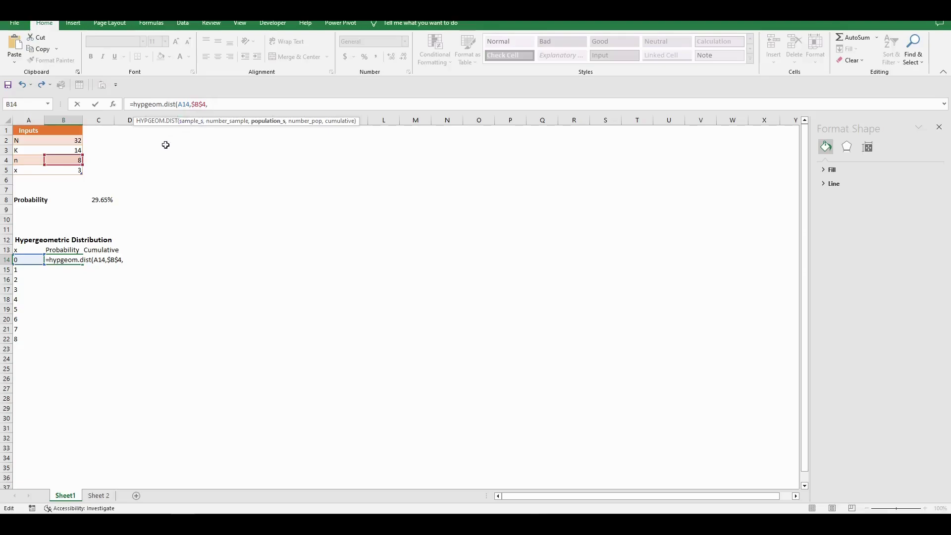
Complete the B14 formula with absolute references $B$3 and $B$2 for the population arguments and 0 for cumulative.
click(80, 150)
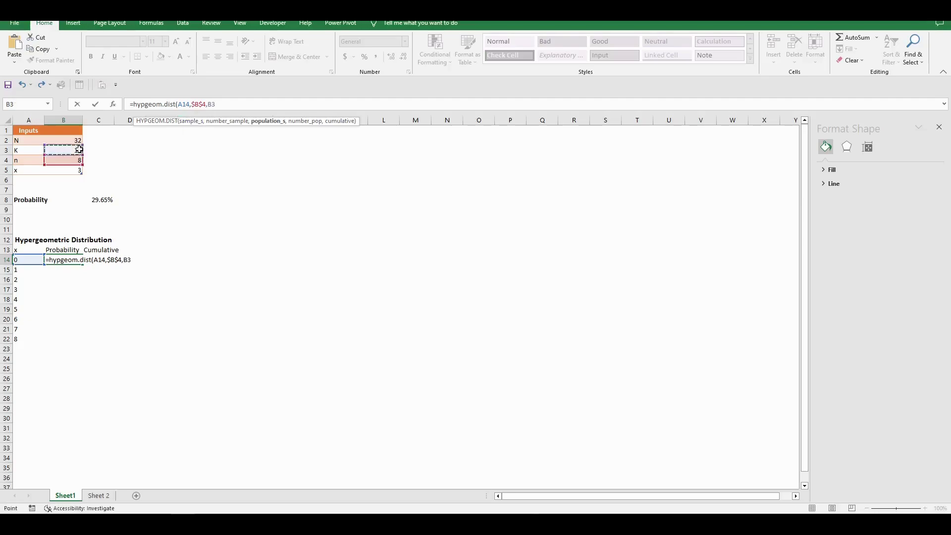
click(206, 105)
key(F4)
text(,)
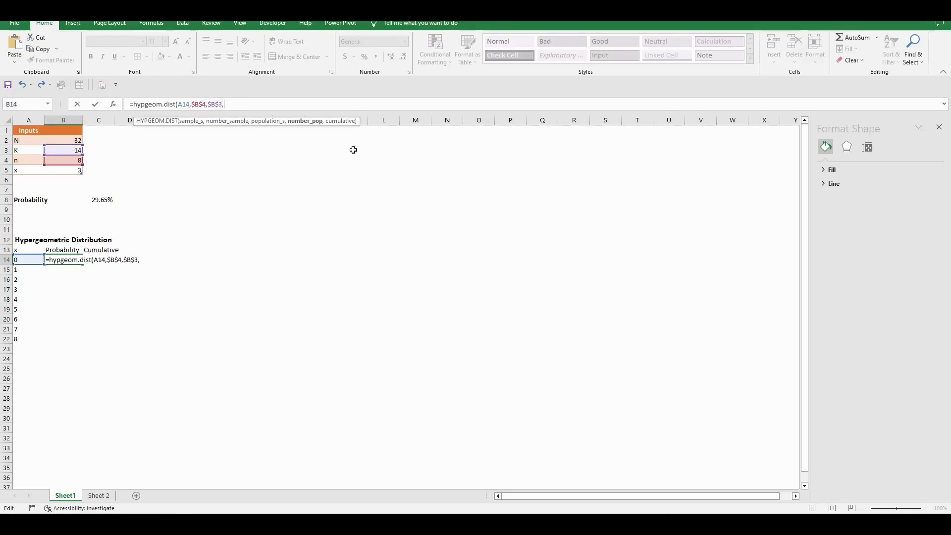
click(73, 141)
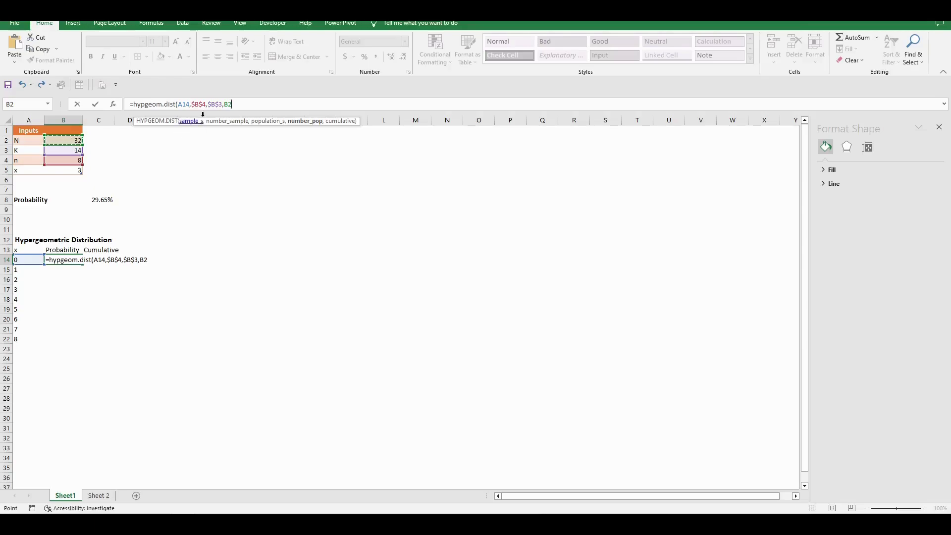
click(224, 104)
key(F4)
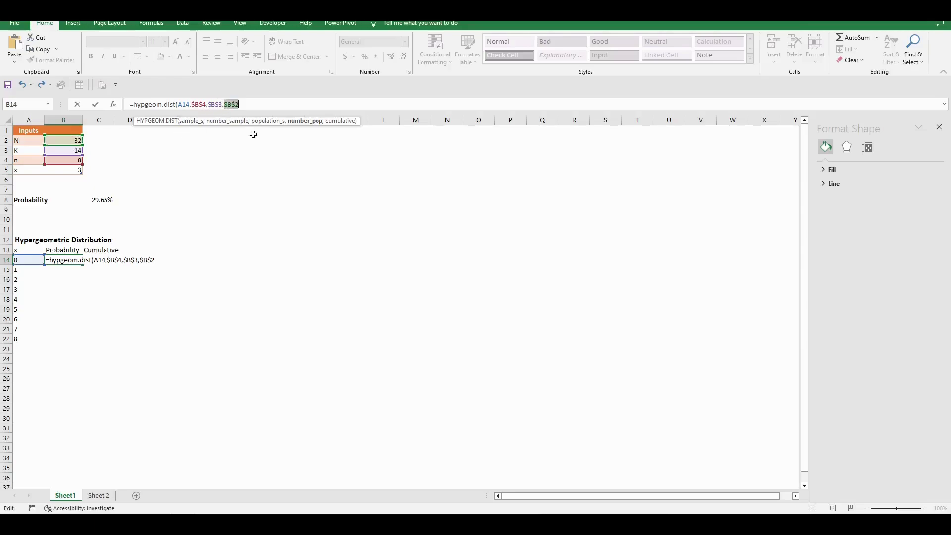
click(254, 105)
text(,)
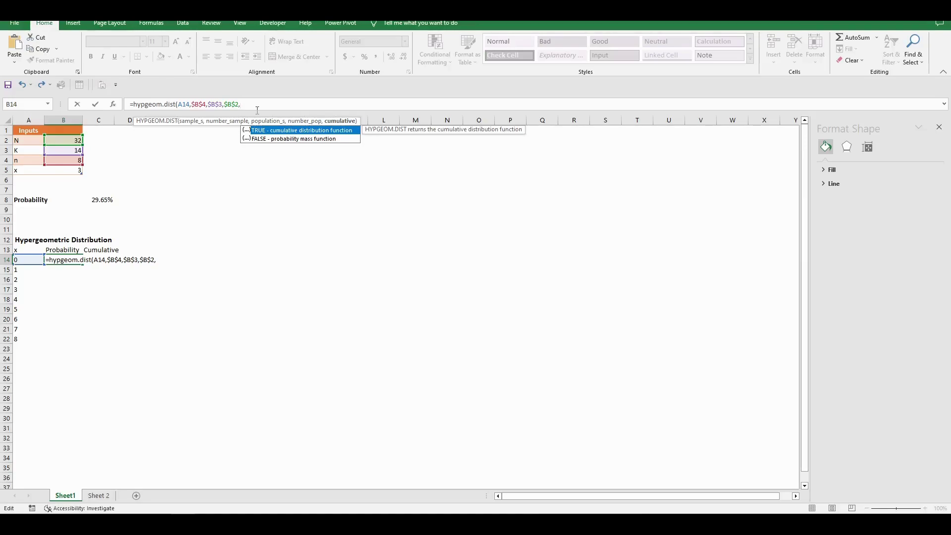
text(0))
key(Return)
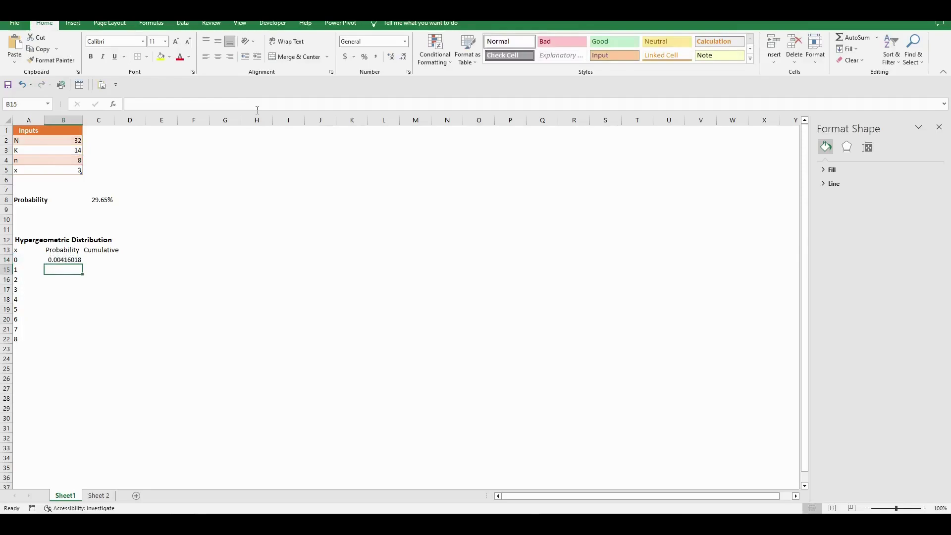
Copy the probability formula from B14 into B15:B22.
click(50, 260)
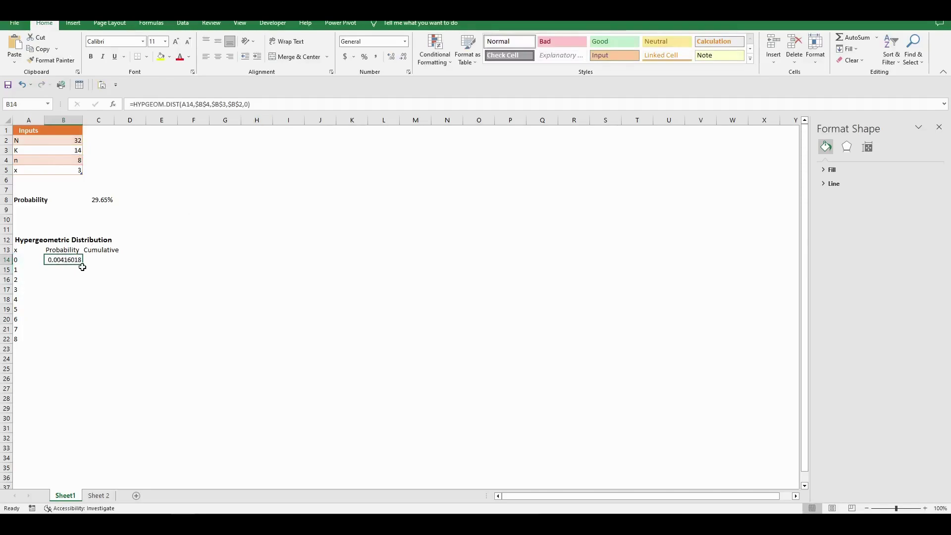
drag(82, 267, 65, 337)
key(ctrl+c)
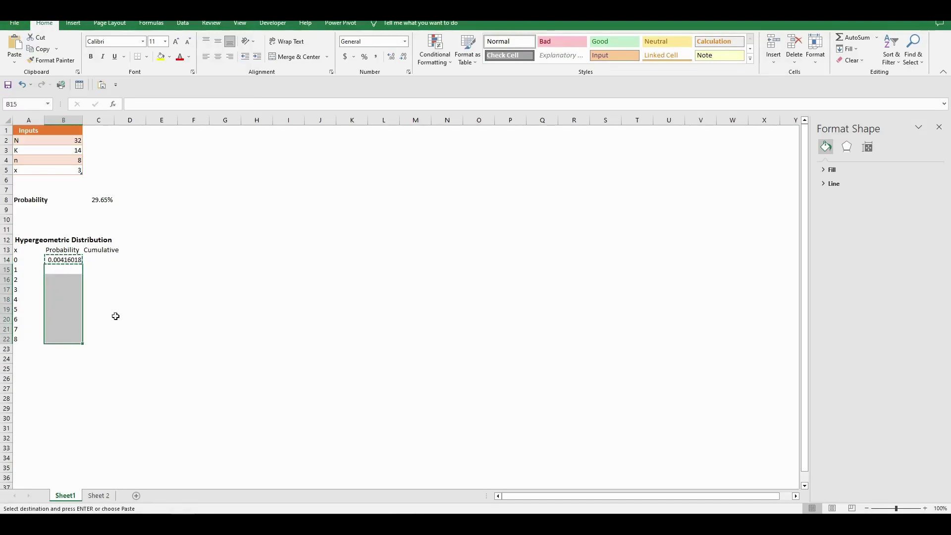
key(ctrl+v)
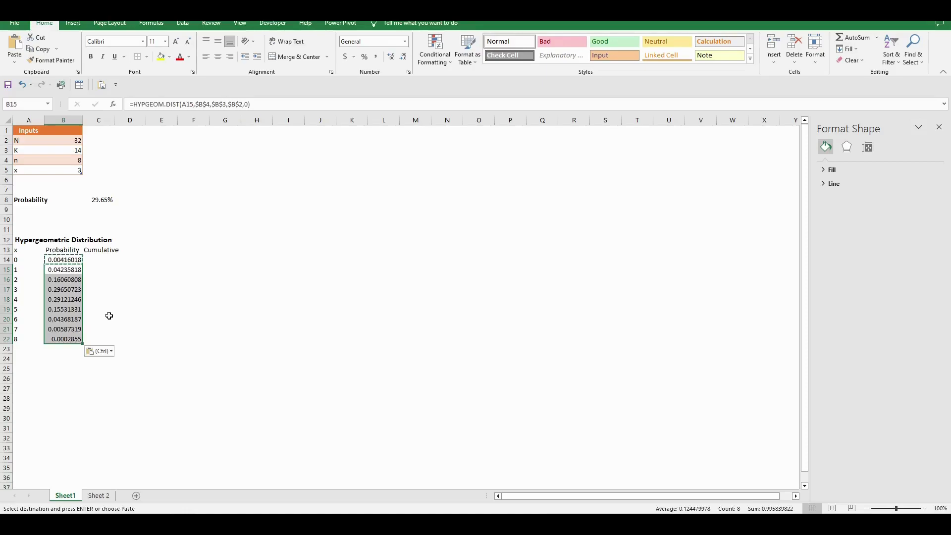
Format the probabilities in B14:B22 as percentages.
click(83, 275)
drag(70, 261, 74, 343)
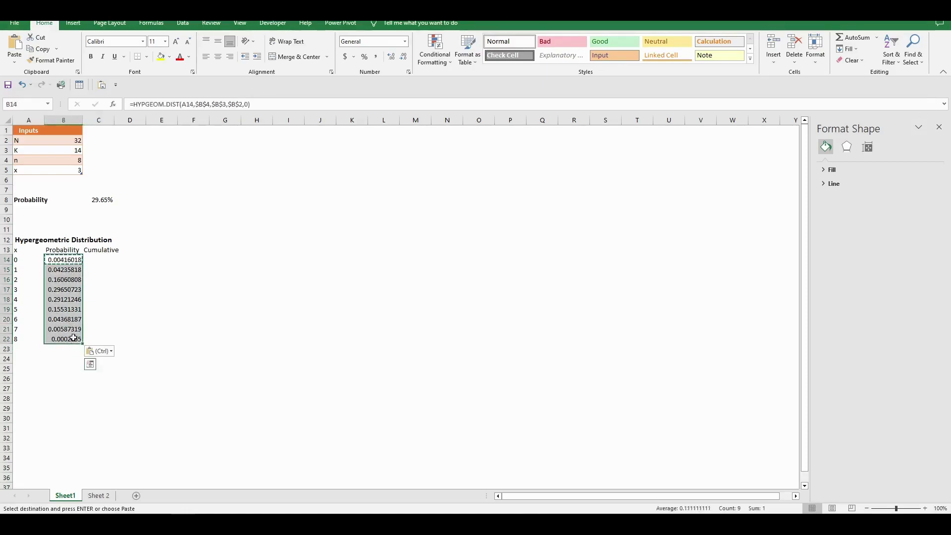
click(364, 56)
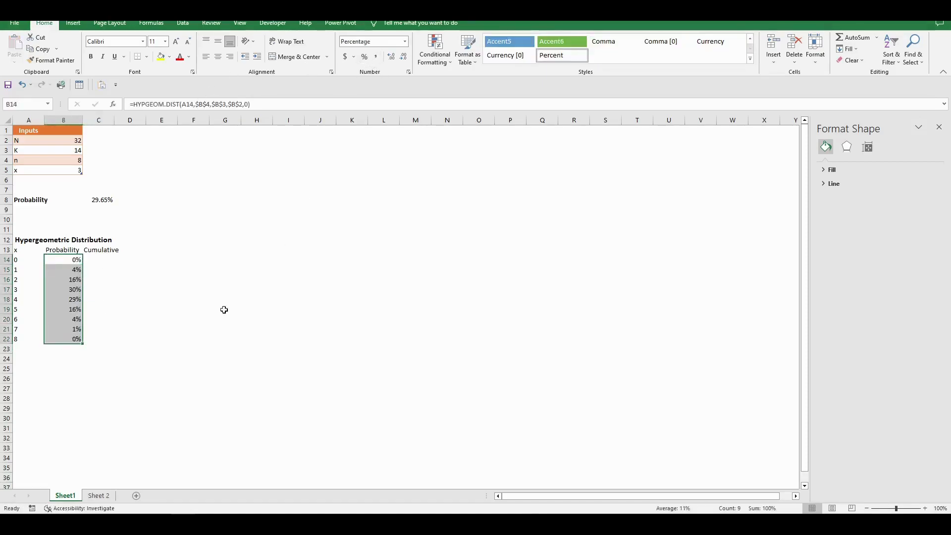
Show the percentages in B14:B22 with two decimal places.
click(392, 57)
click(391, 56)
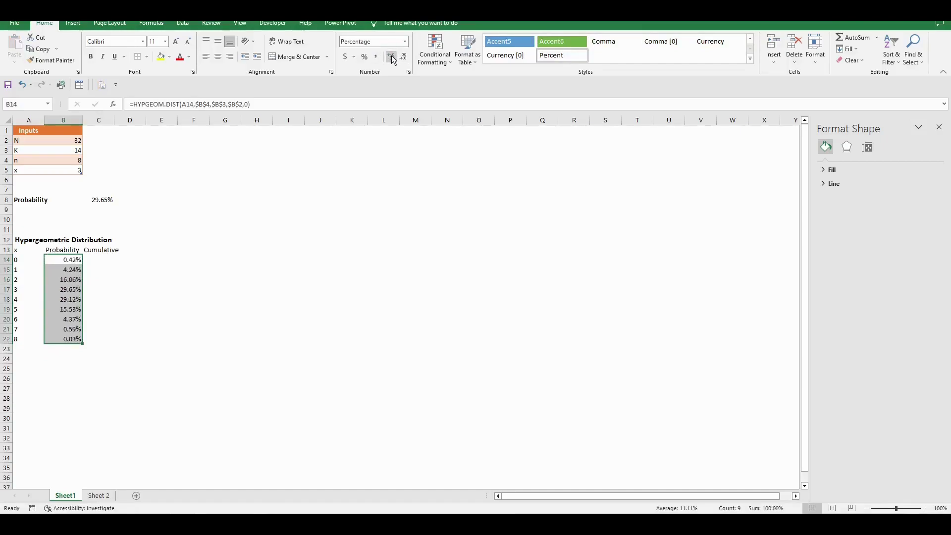
Copy the probability formula from B14 into C14 and point its sample successes argument to A14.
click(108, 262)
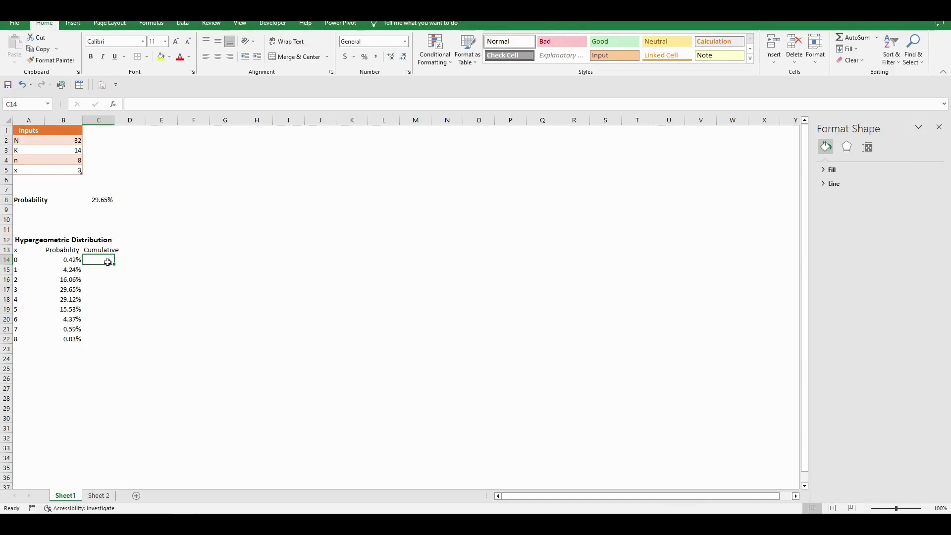
key(Left)
key(ctrl+c)
click(108, 262)
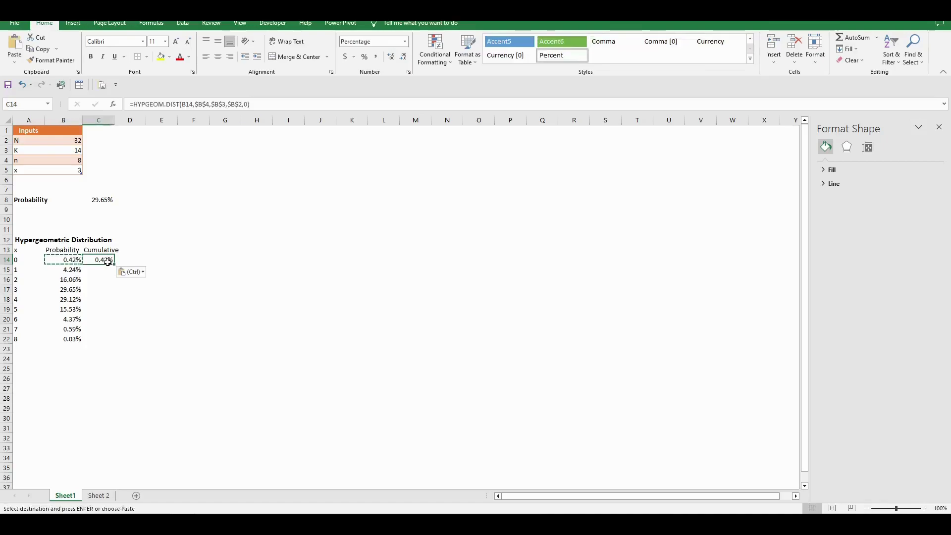
click(285, 104)
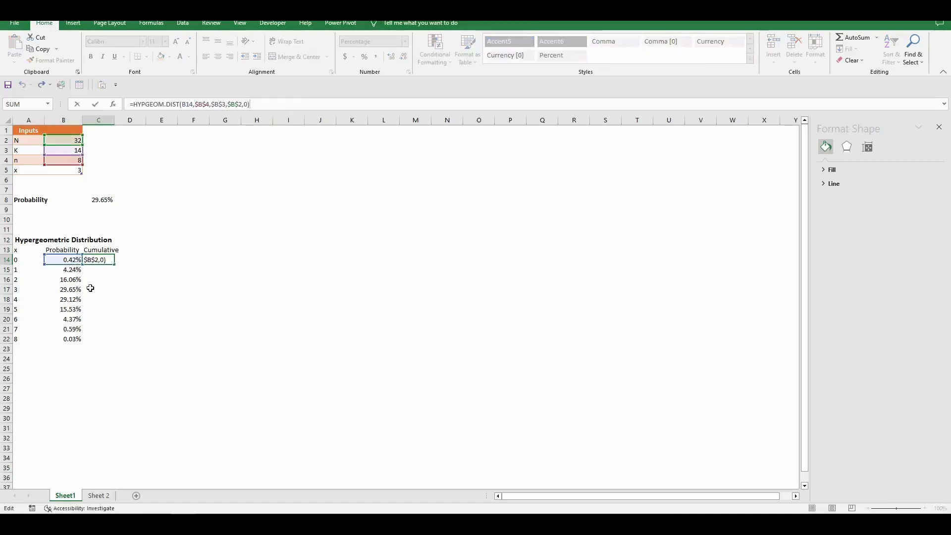
drag(45, 265, 33, 262)
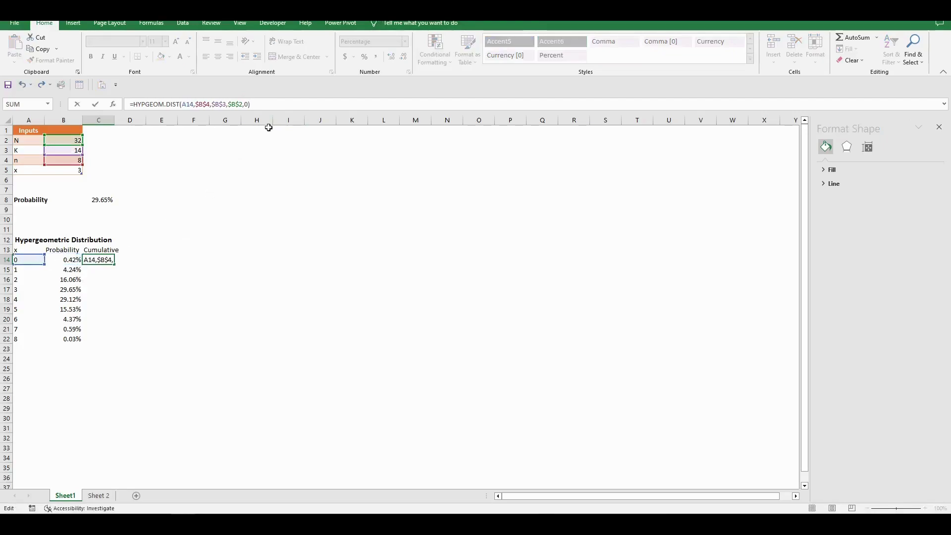
Change the cumulative argument of the HYPGEOM.DIST formula in C14 to 1.
click(249, 104)
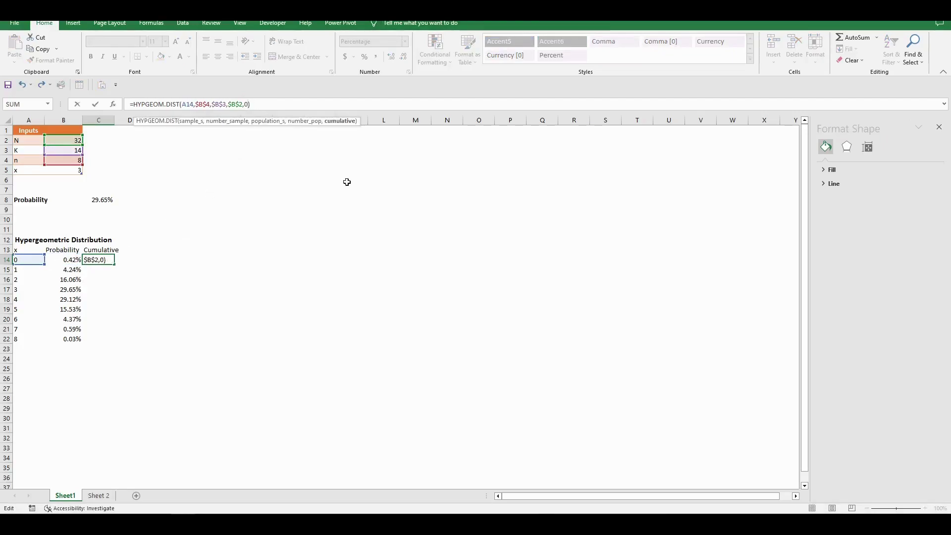
key(BackSpace)
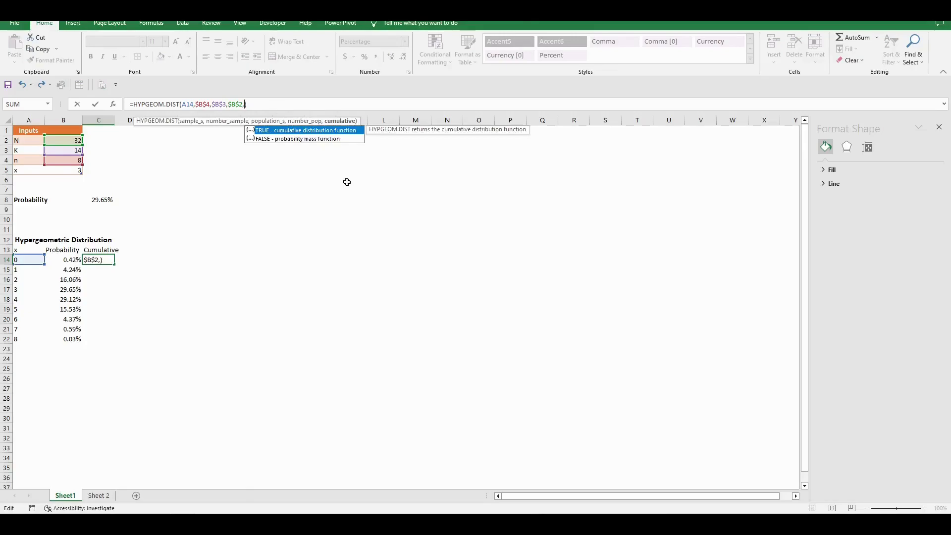
key(Return)
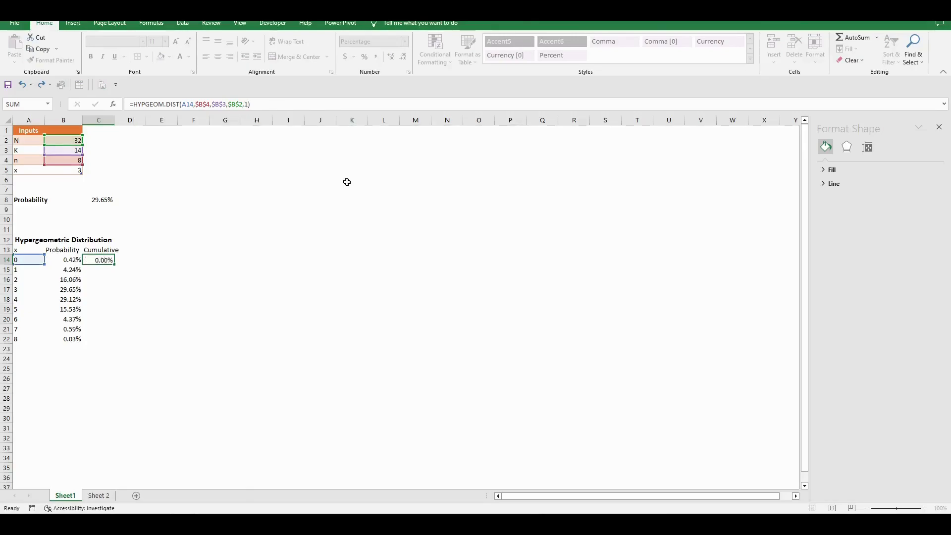
Fill the cumulative formula from C14 down through C22.
key(Up)
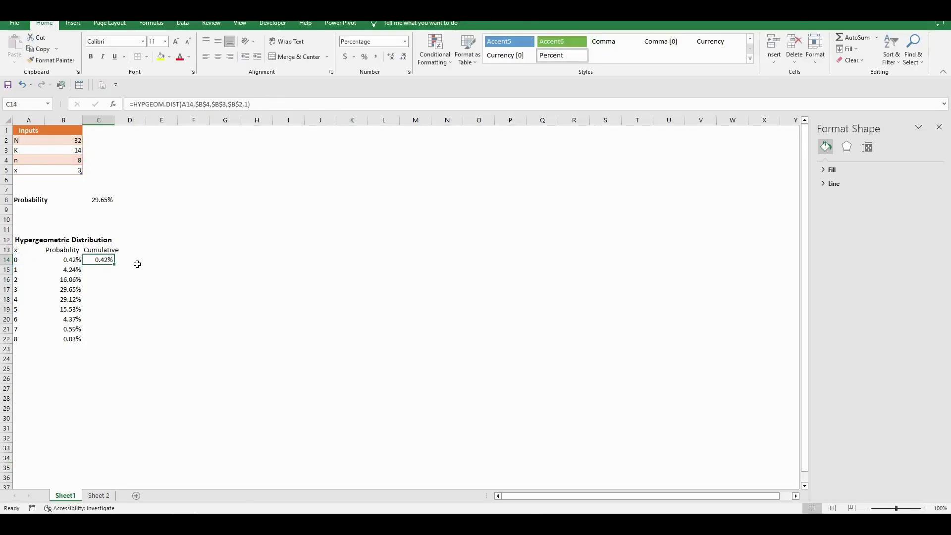
drag(116, 264, 114, 344)
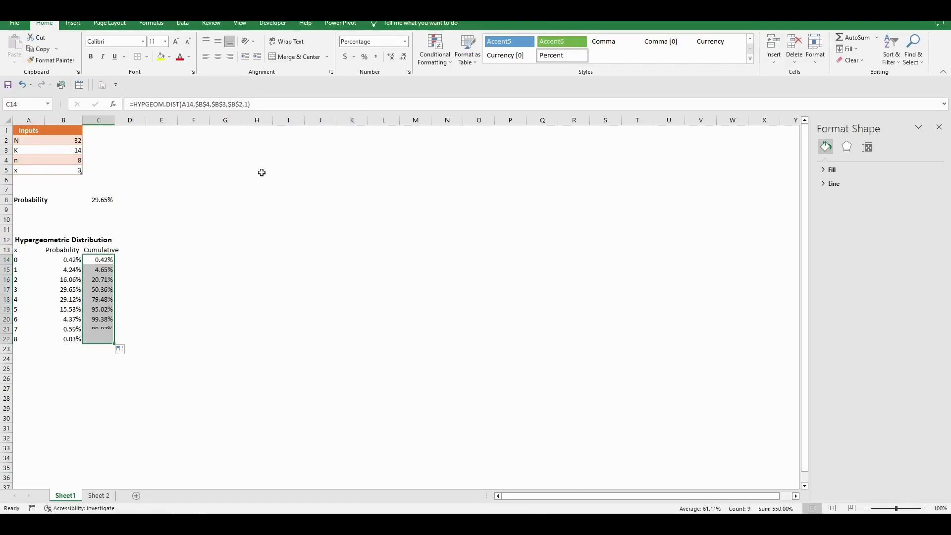
click(227, 249)
drag(99, 264, 102, 341)
click(44, 319)
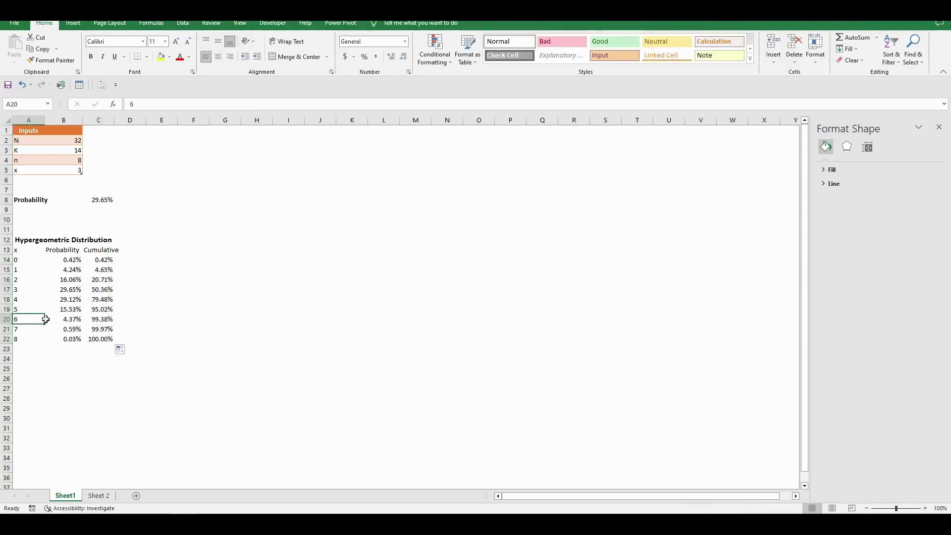
Highlight the cumulative value in C16 in yellow and enter a SUM of B14:B16 beside it in D16.
click(108, 280)
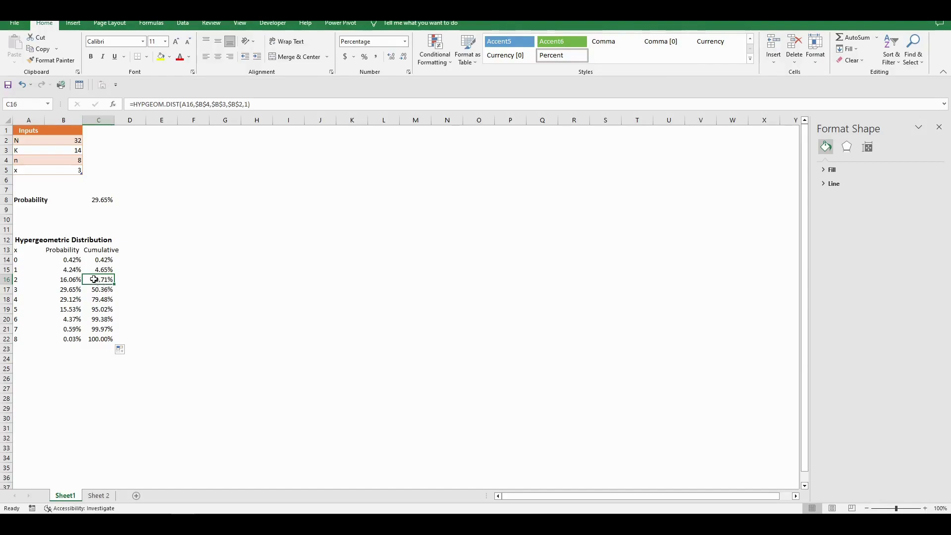
click(160, 56)
click(141, 280)
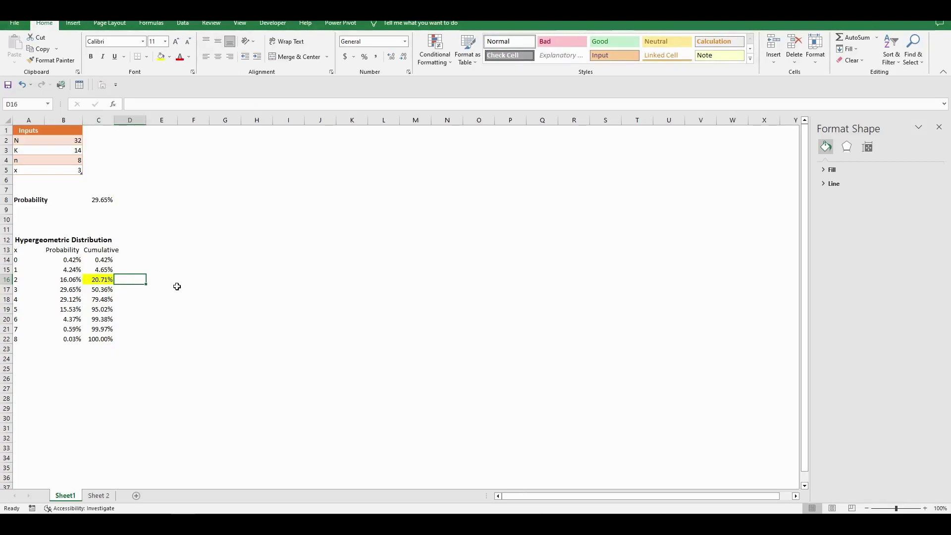
text(=)
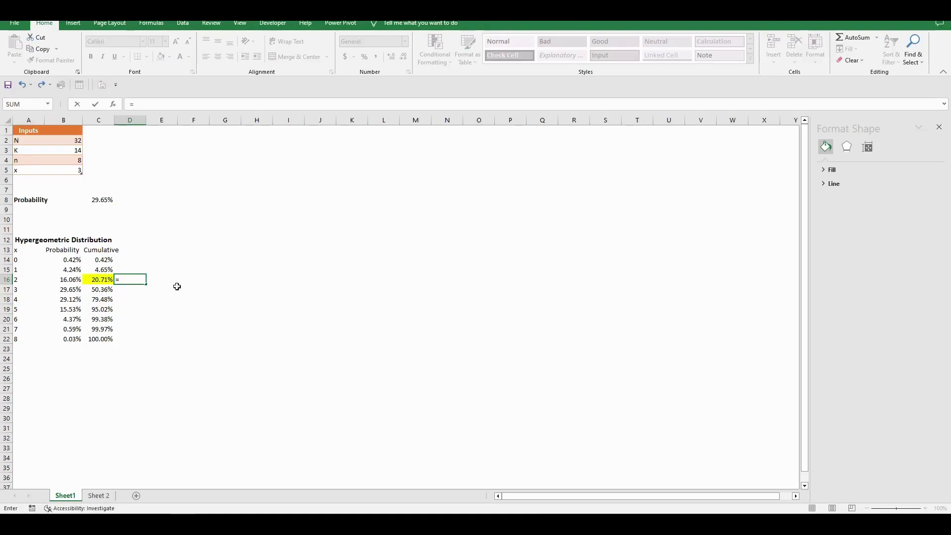
text(sum)
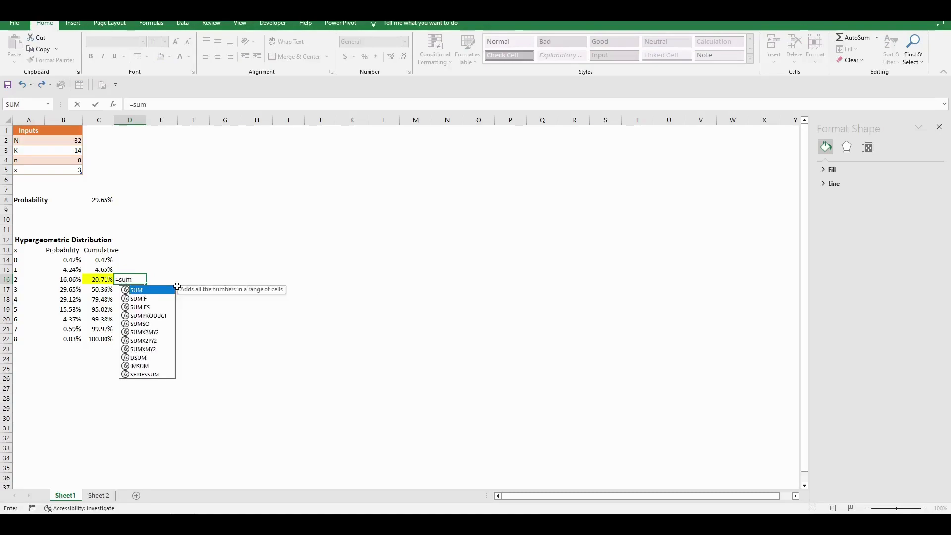
text(()
drag(70, 260, 73, 277)
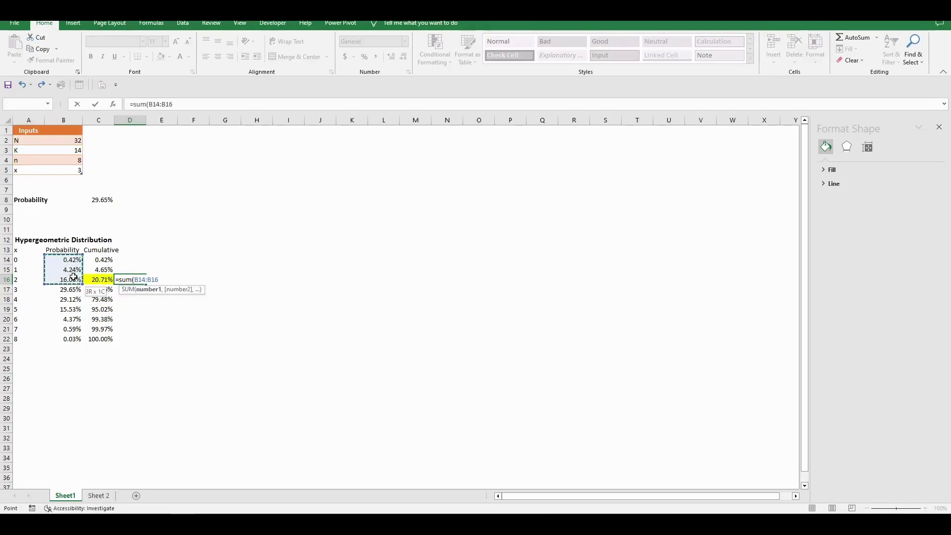
key(Return)
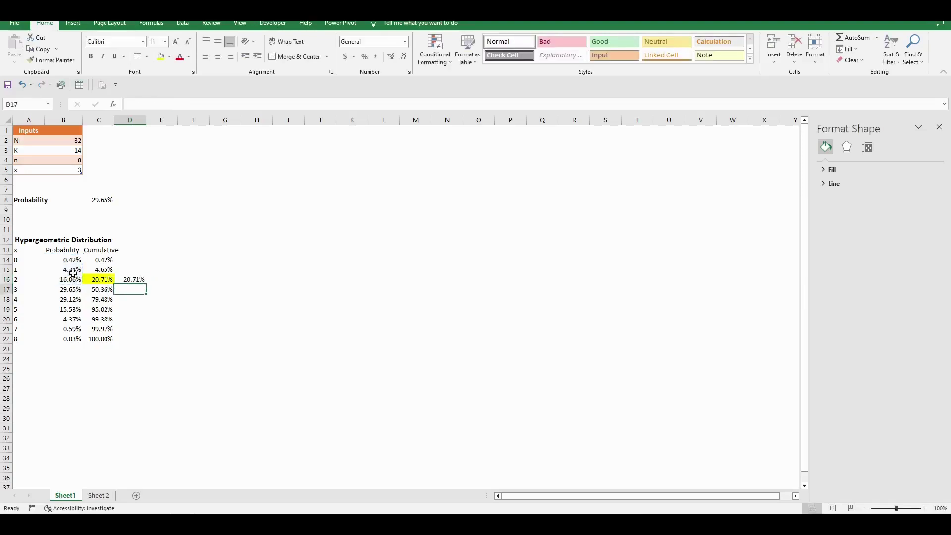
Highlight the check sum in D16 in yellow.
key(Up)
click(161, 57)
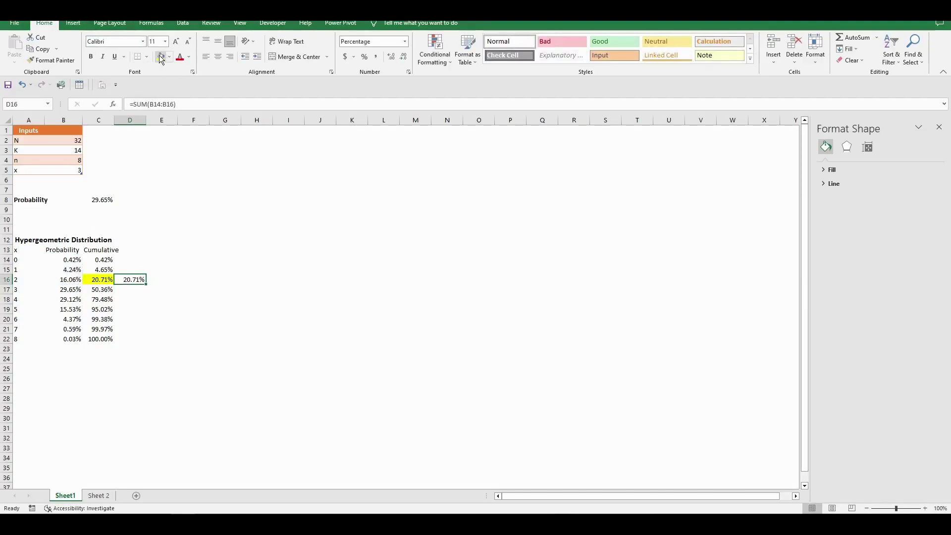
click(165, 361)
click(193, 259)
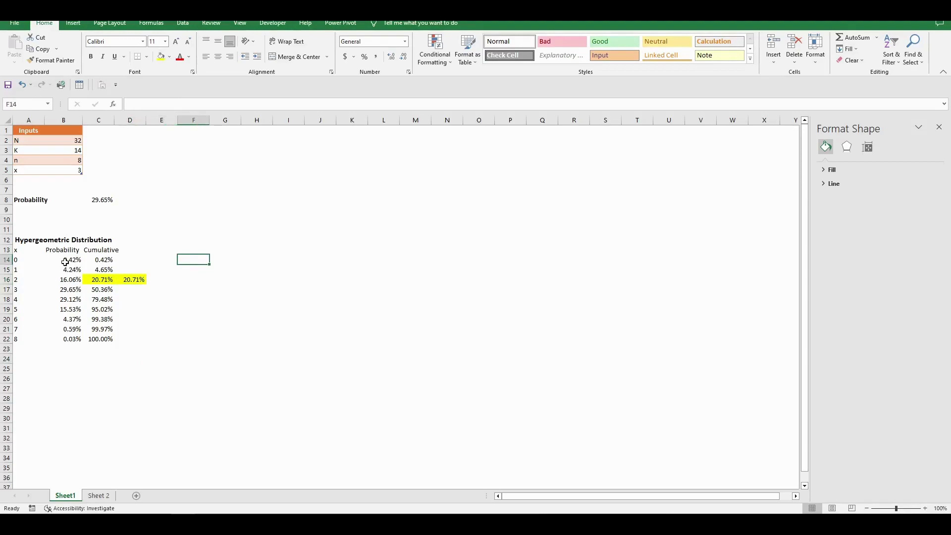
Start a Clustered Column - Line combo chart from the probability and cumulative values in B14:C22.
drag(65, 261, 106, 338)
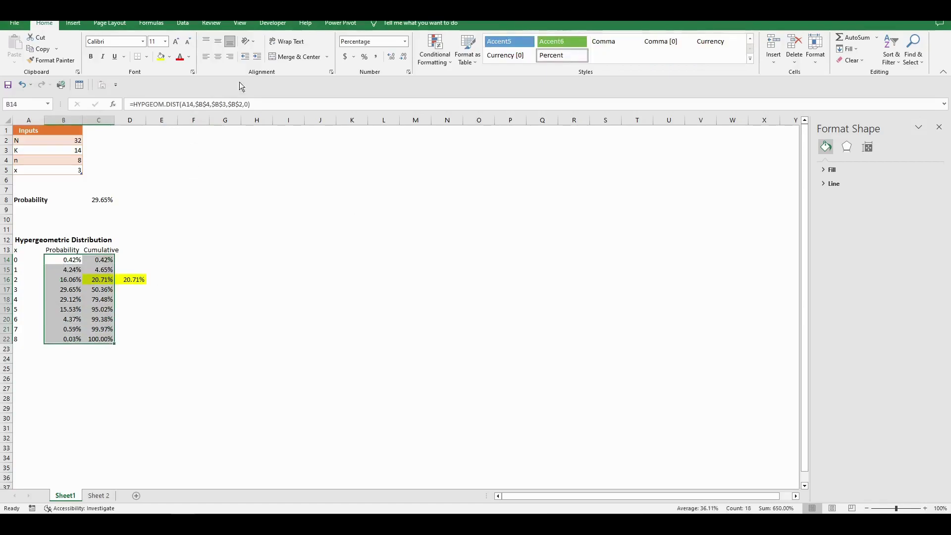
click(74, 23)
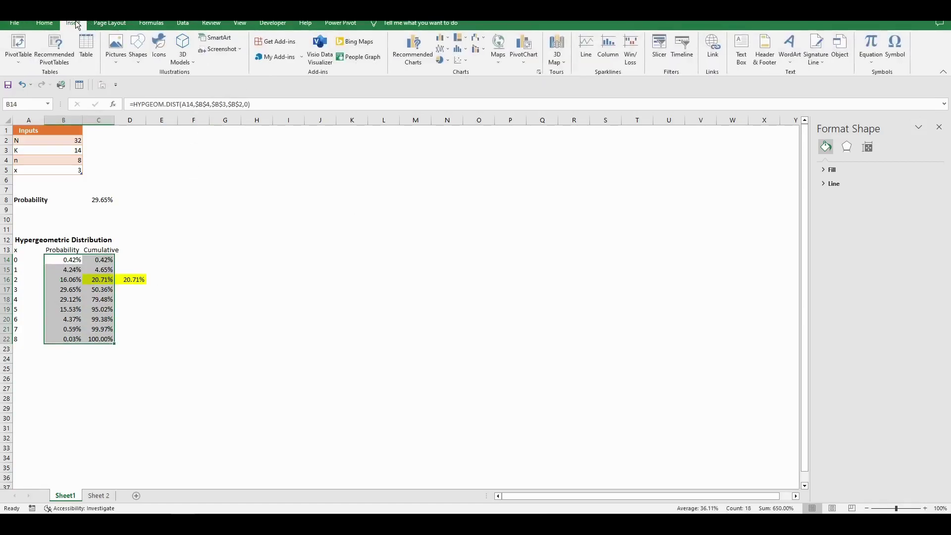
click(414, 52)
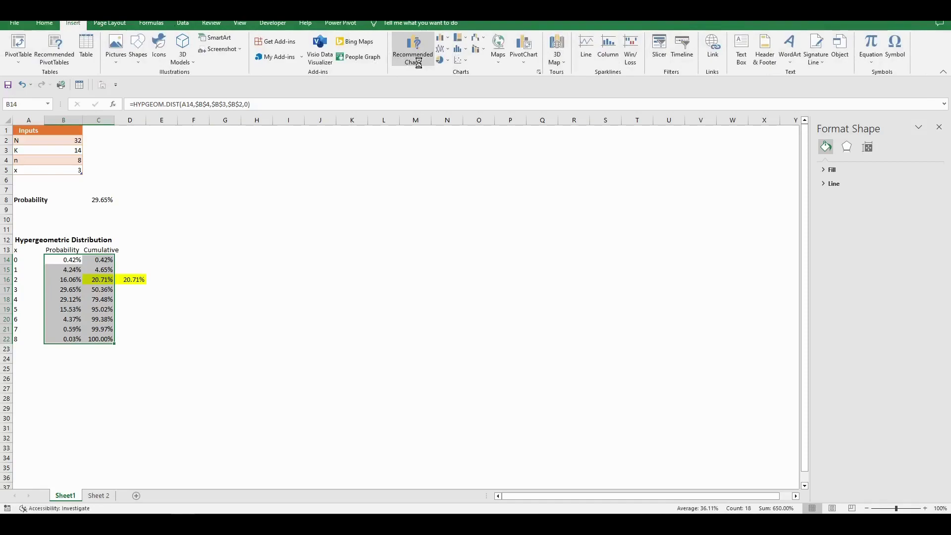
click(399, 130)
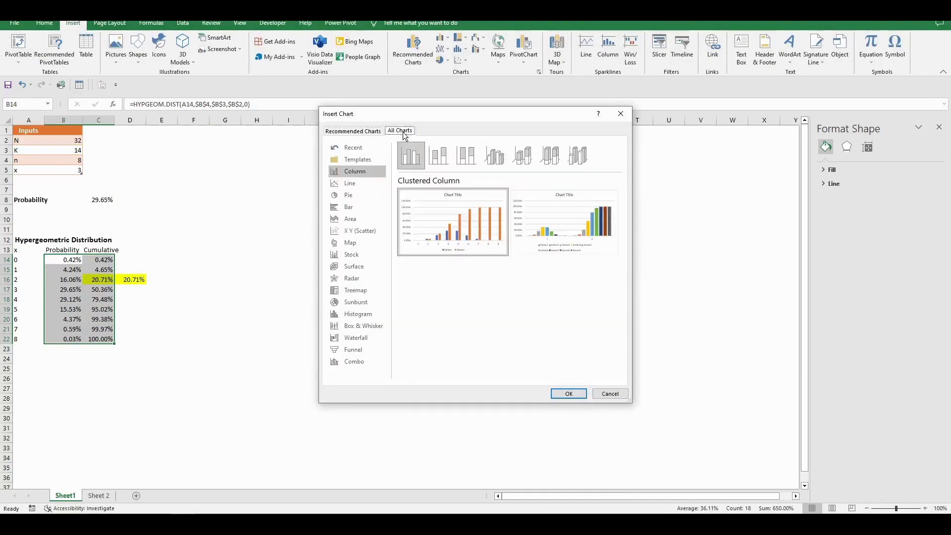
click(354, 362)
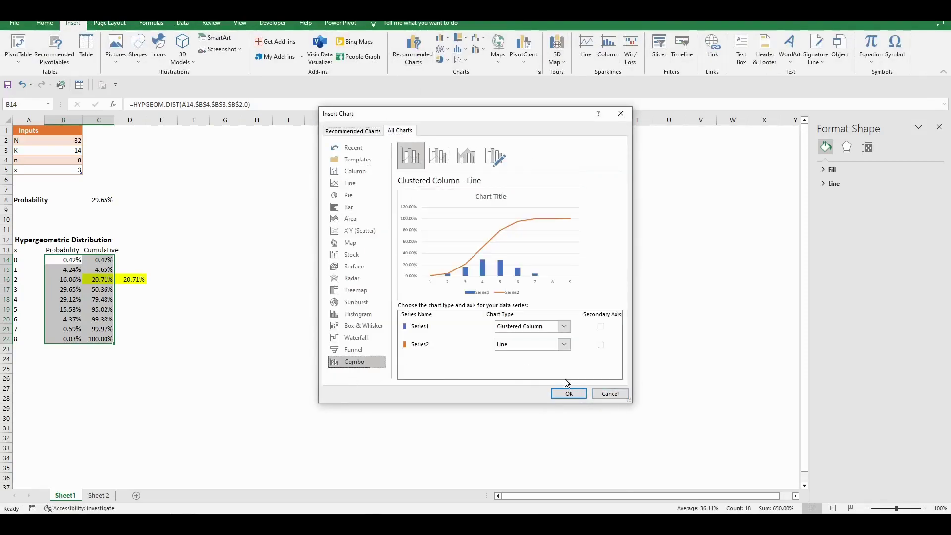
Keep Series1 as Clustered Column, plot the Series2 line on the secondary axis, and insert the combo chart.
click(563, 328)
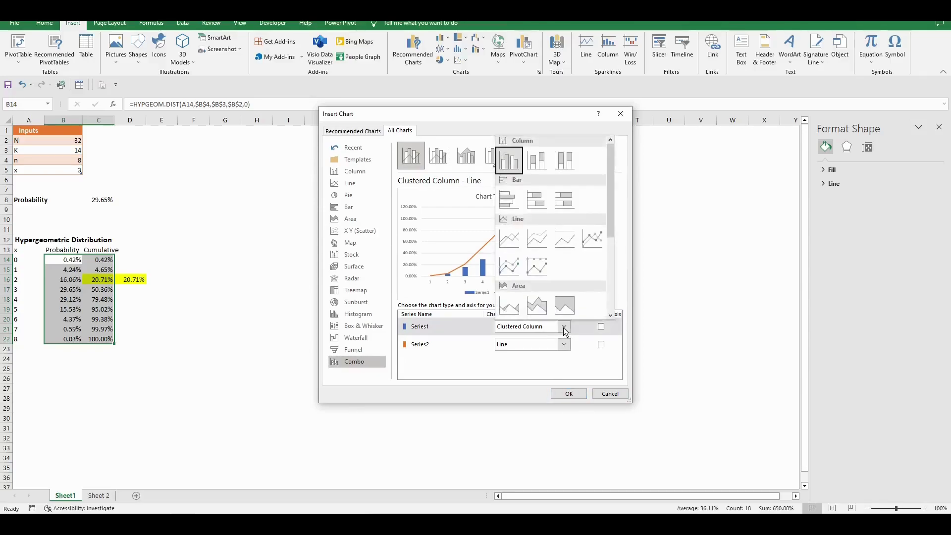
click(563, 328)
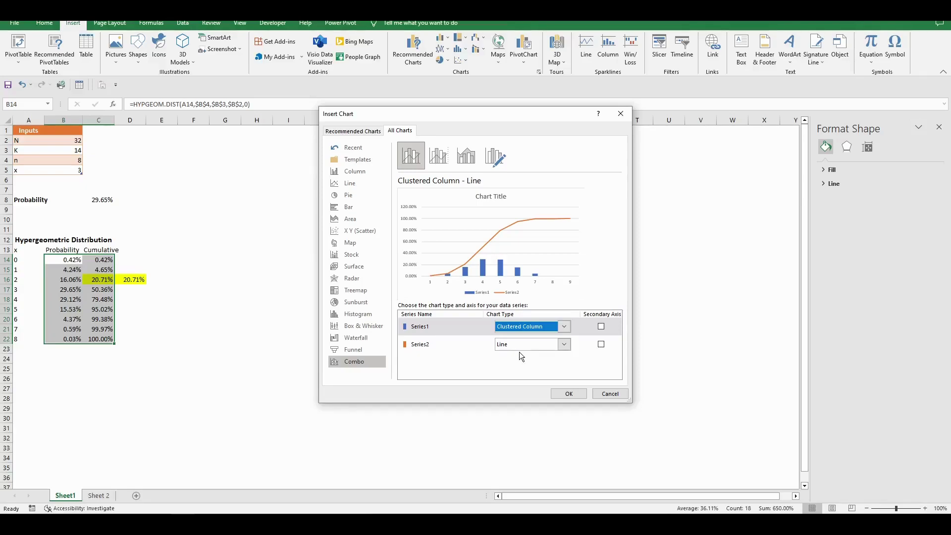
click(601, 344)
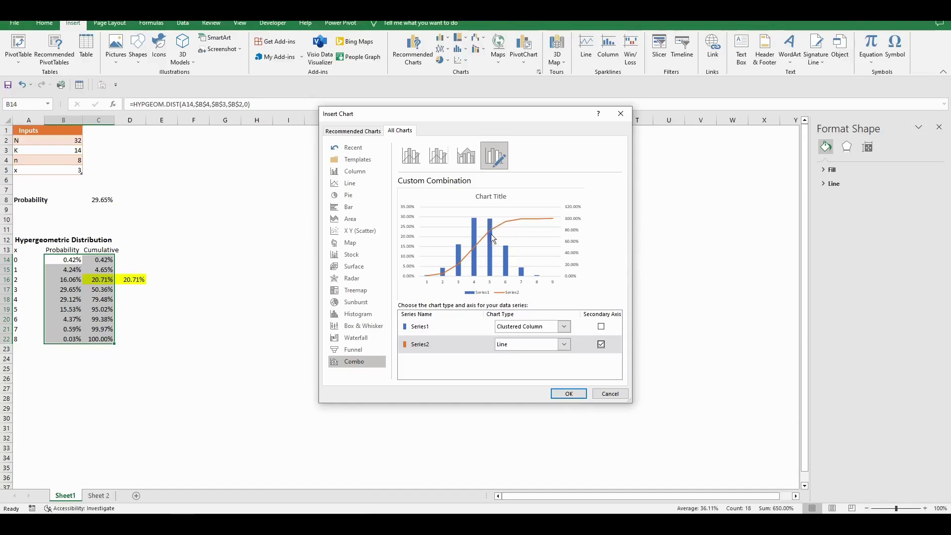
click(568, 394)
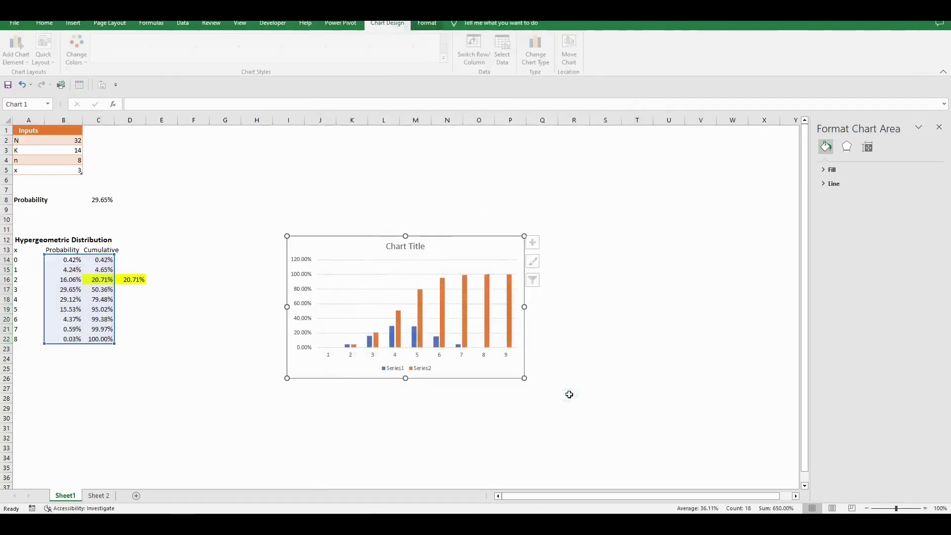
click(480, 356)
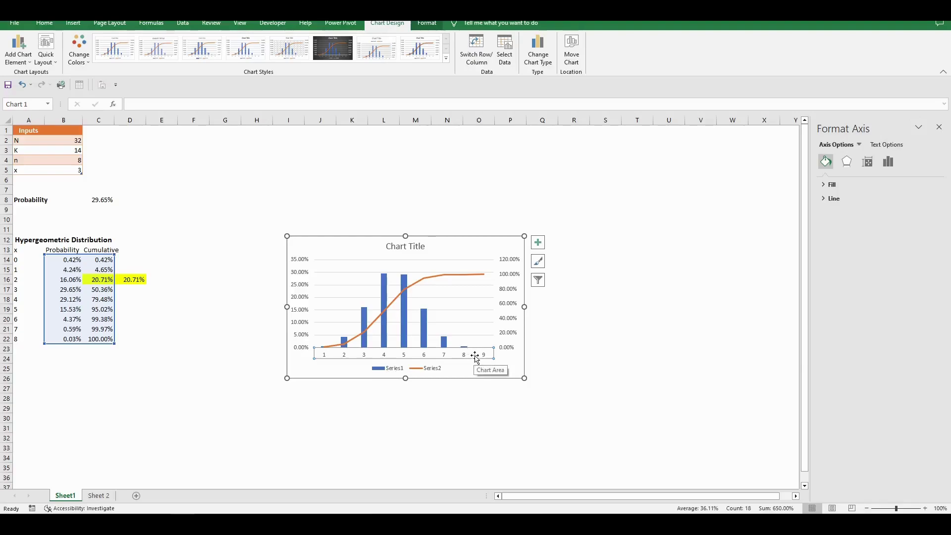
right_click(474, 355)
key(Escape)
click(468, 333)
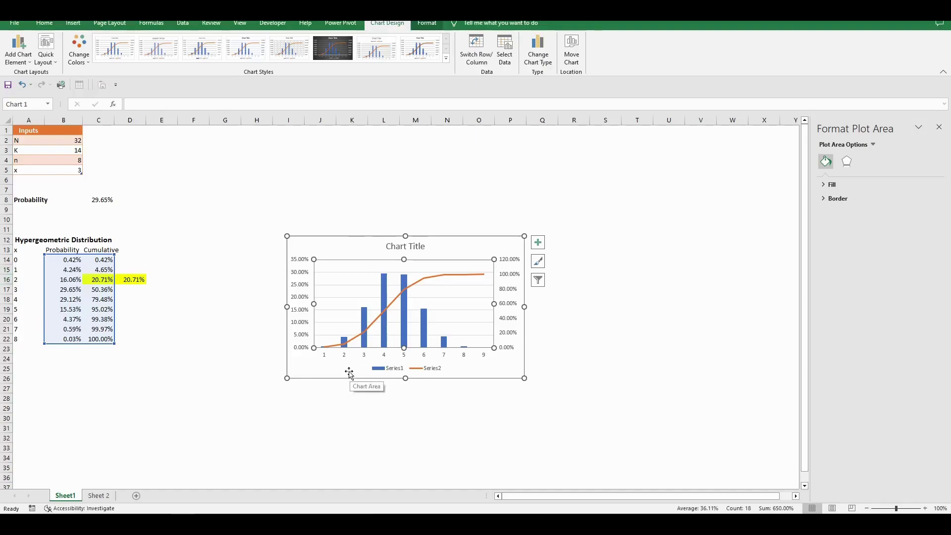
Set the chart's horizontal axis labels to the x values in A14:A22.
right_click(387, 355)
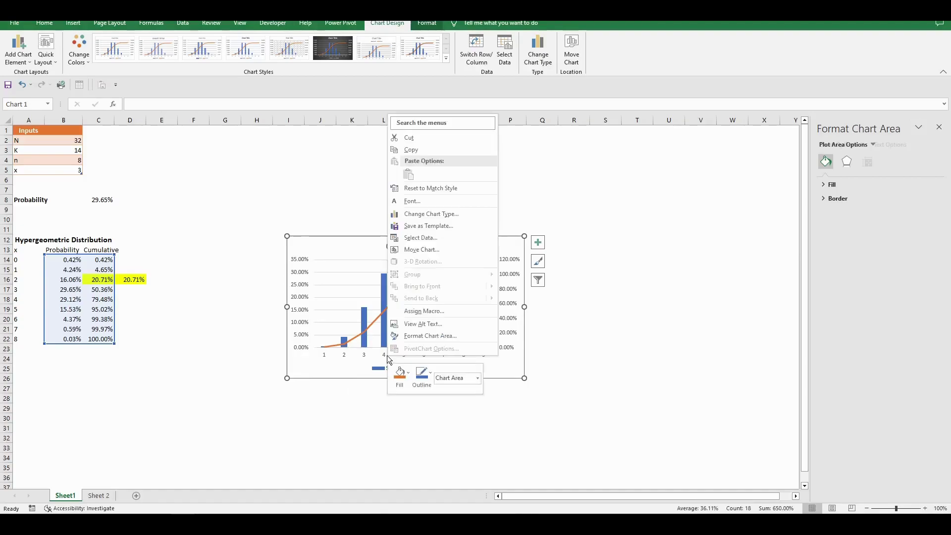
click(442, 236)
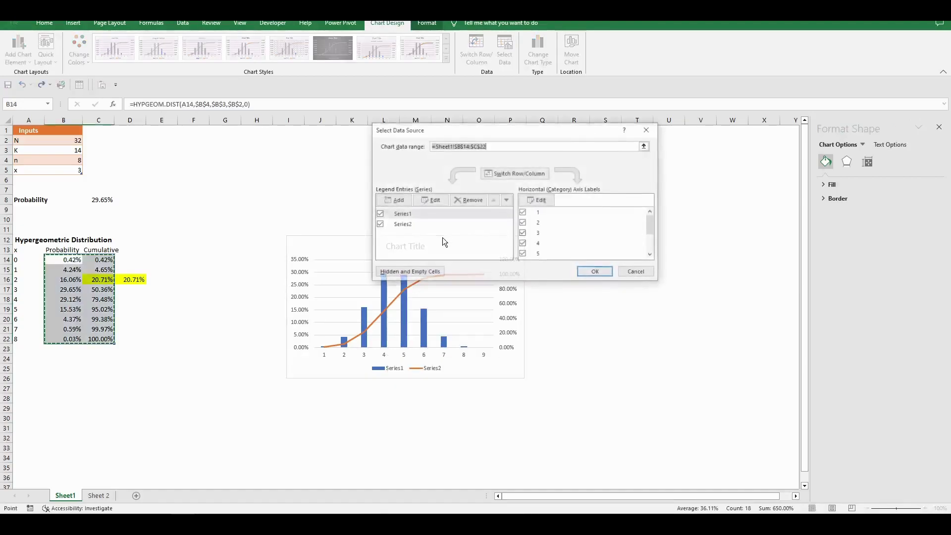
click(537, 200)
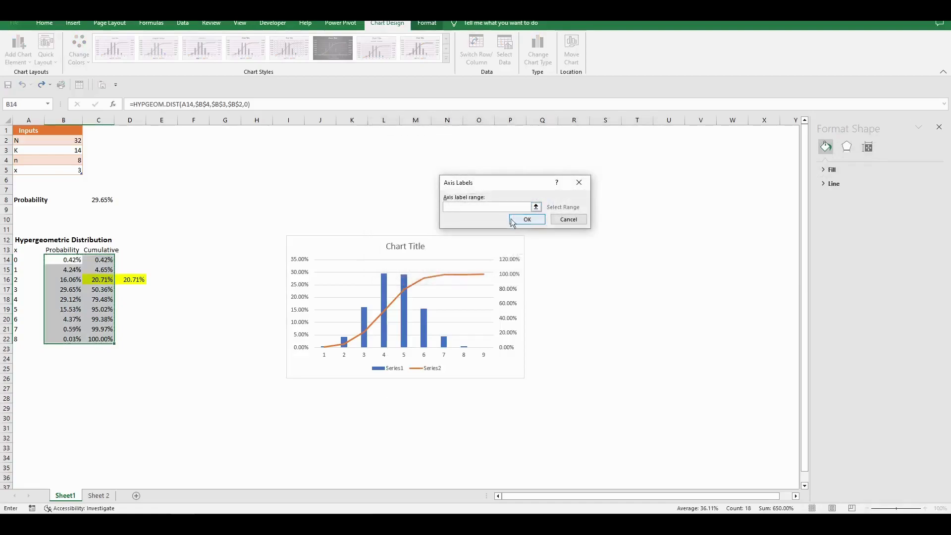
key(BackSpace)
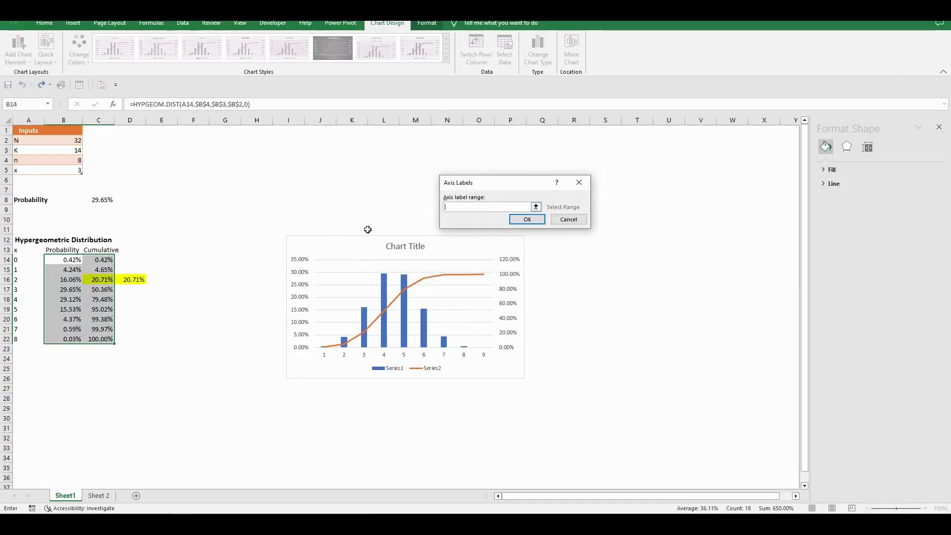
drag(19, 260, 16, 339)
click(538, 219)
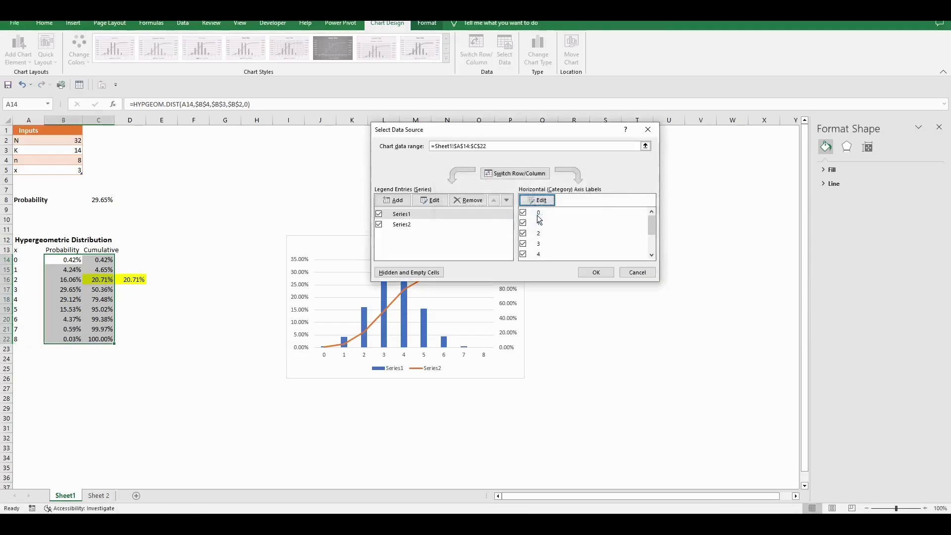
Apply the new axis labels and enlarge the chart so it spans about columns I to R, starting near row 9.
click(597, 272)
click(578, 327)
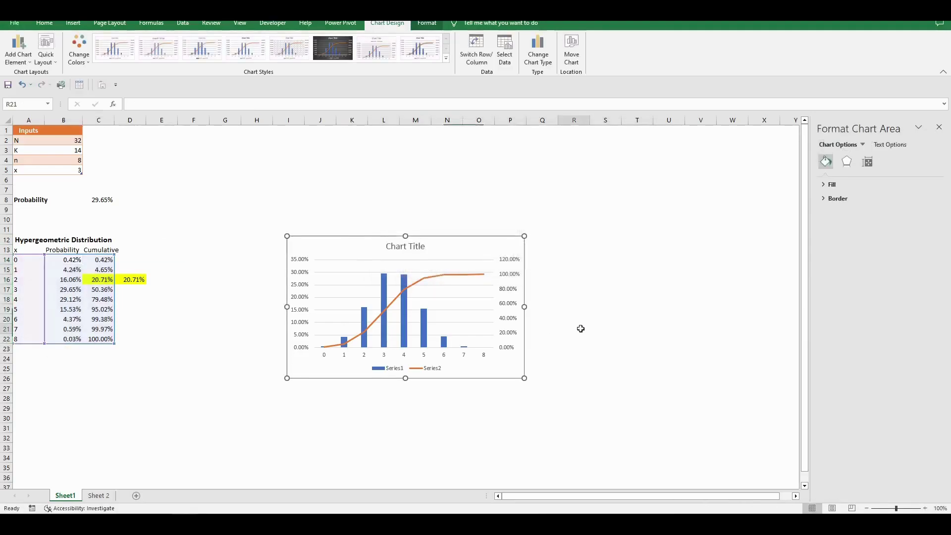
click(508, 367)
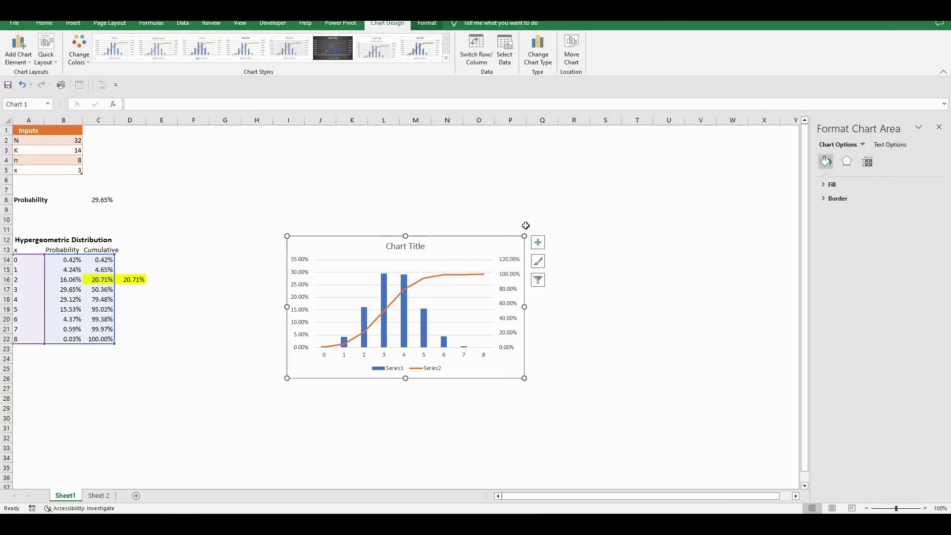
drag(525, 237, 602, 209)
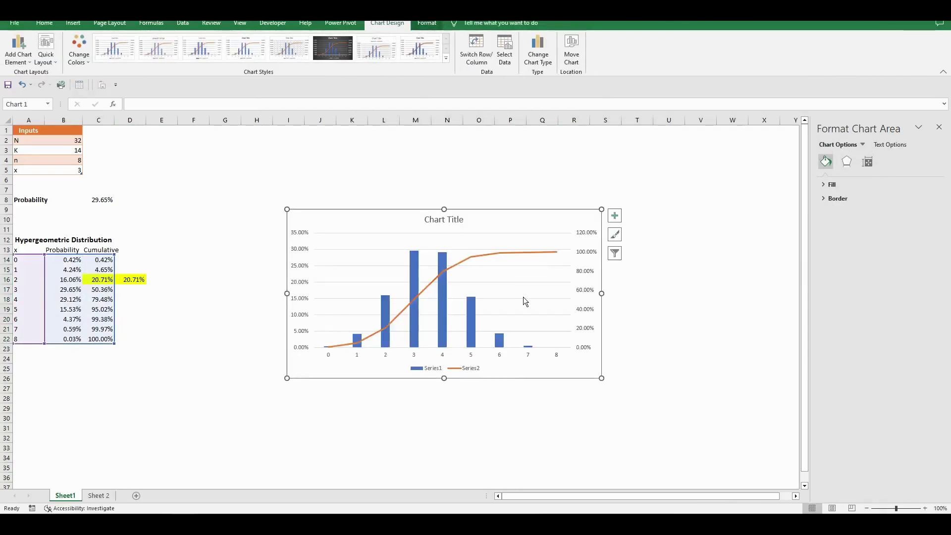
Delete the chart's Series1/Series2 legend.
click(524, 297)
key(Escape)
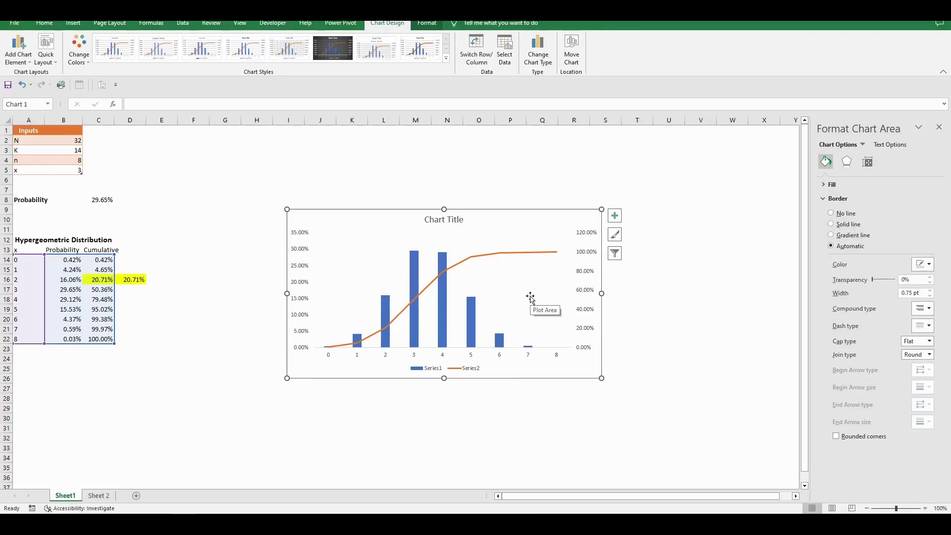
click(462, 366)
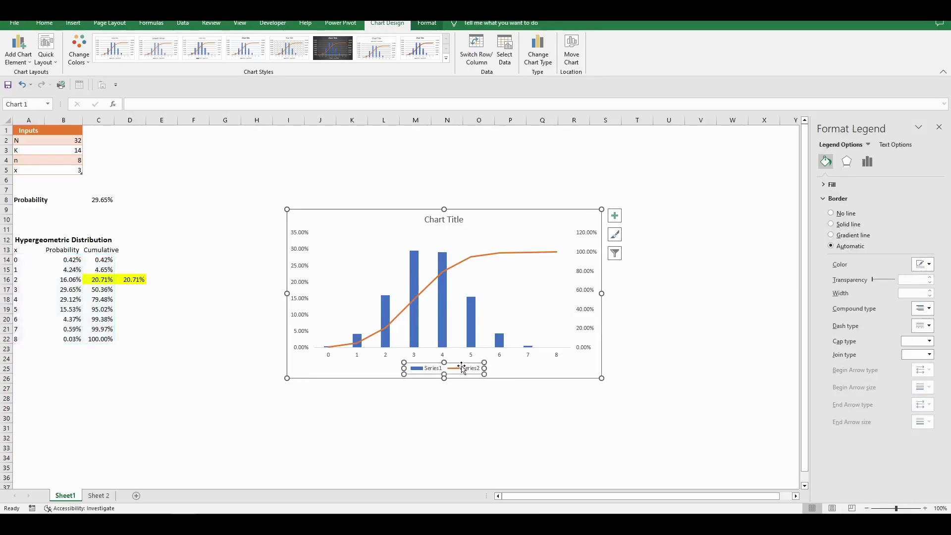
key(Delete)
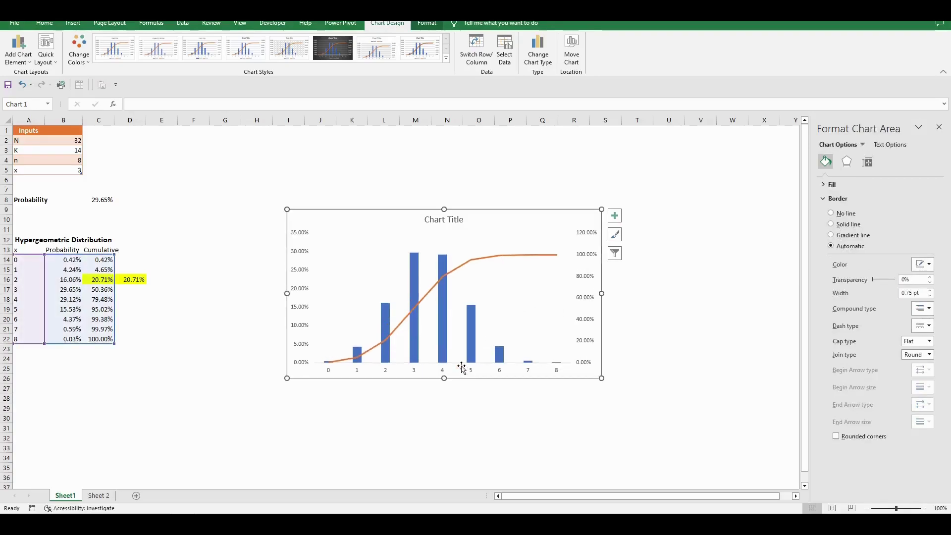
Replace the chart title text with "Hypergeometric Distribution".
click(445, 219)
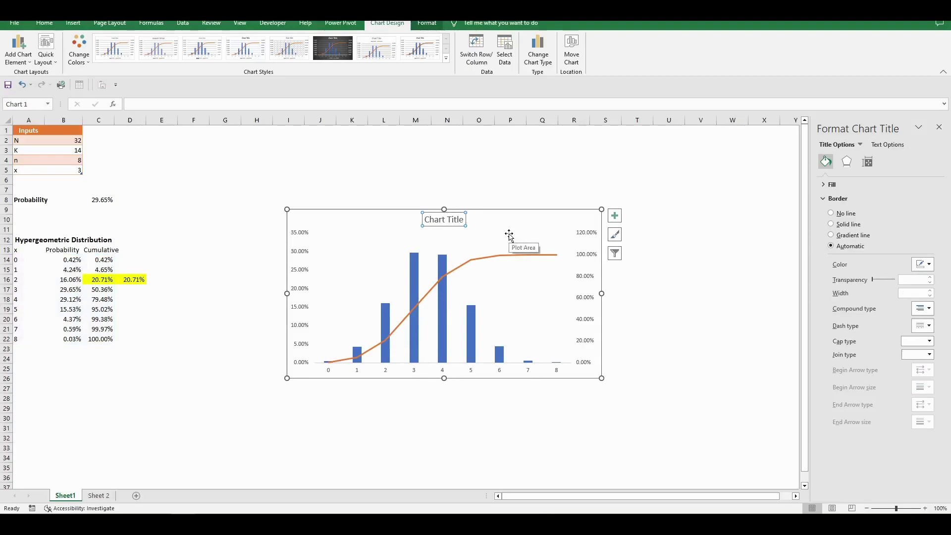
click(444, 221)
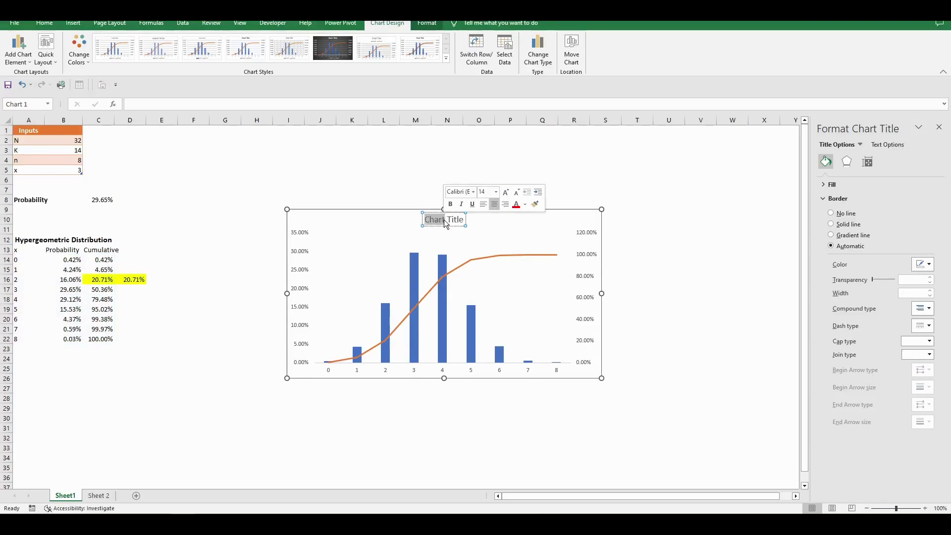
triple_click(445, 220)
text(Hype)
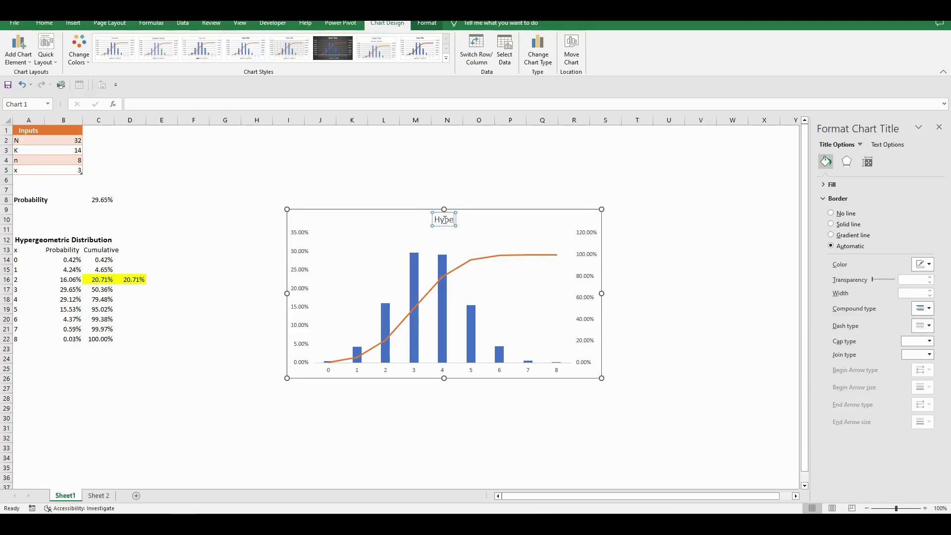
text(rgeometr)
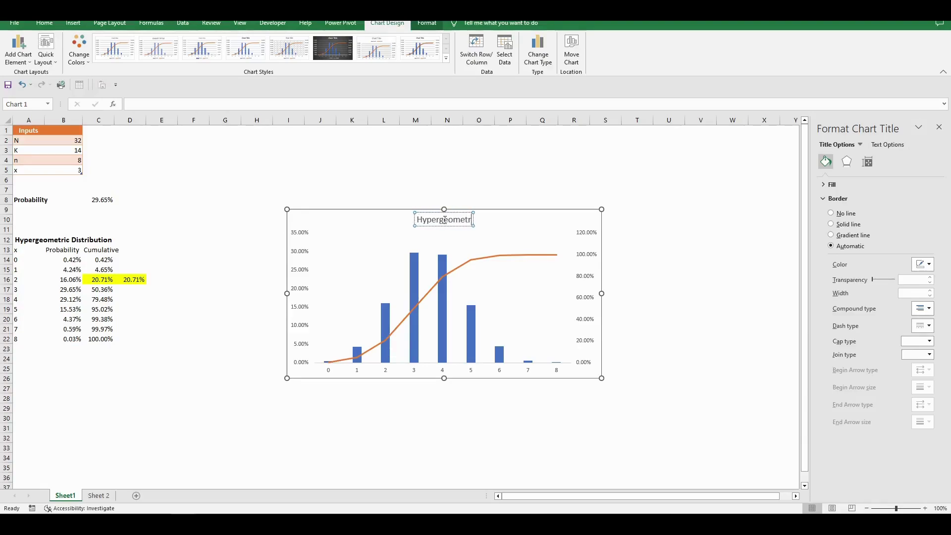
text(ic Distribution)
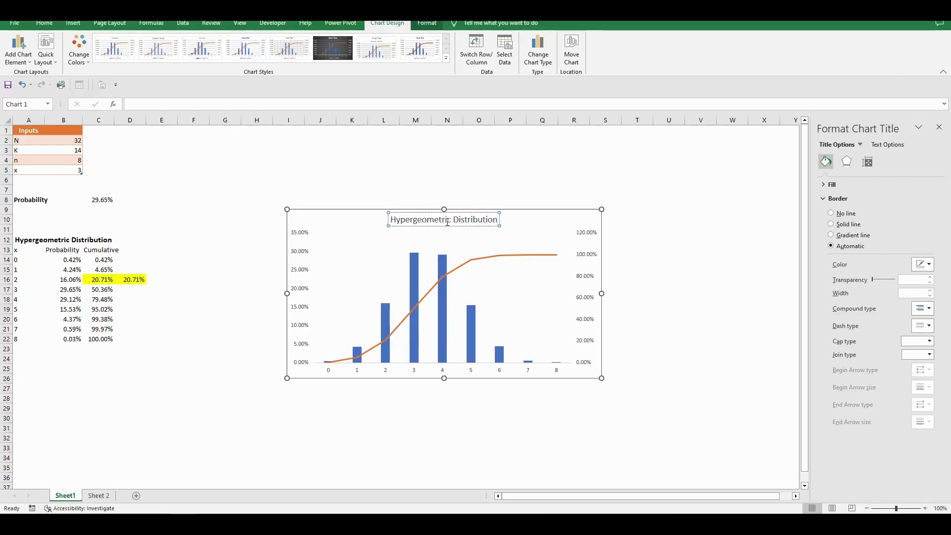
Make the whole chart title bold and deselect the chart.
click(448, 221)
key(shift+Home)
key(ctrl+a)
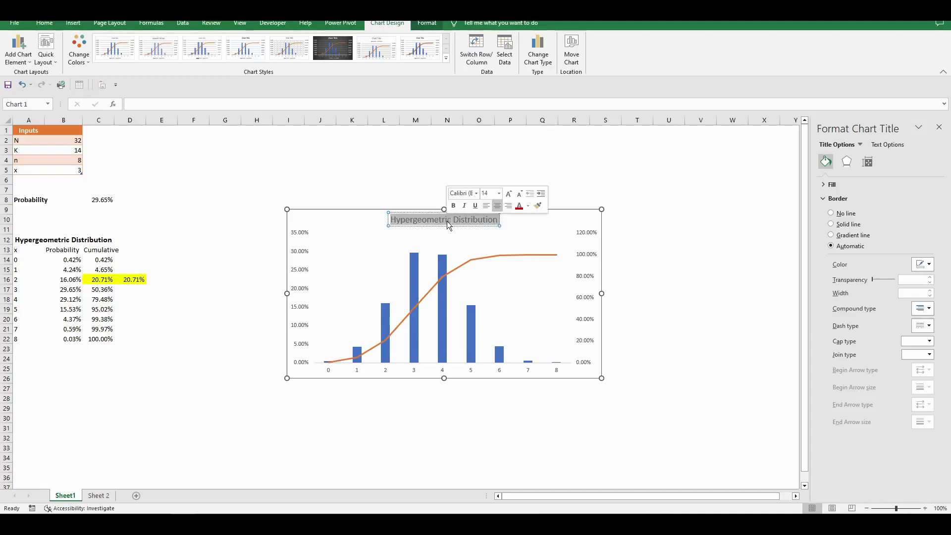
key(ctrl+b)
click(741, 239)
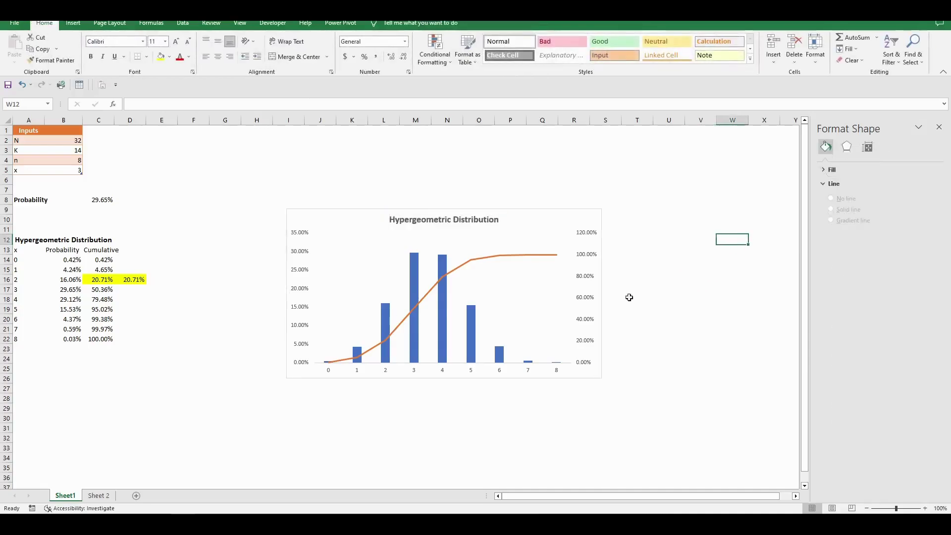
Change the fill colour of the probability columns to the standard dark blue.
click(534, 278)
click(471, 318)
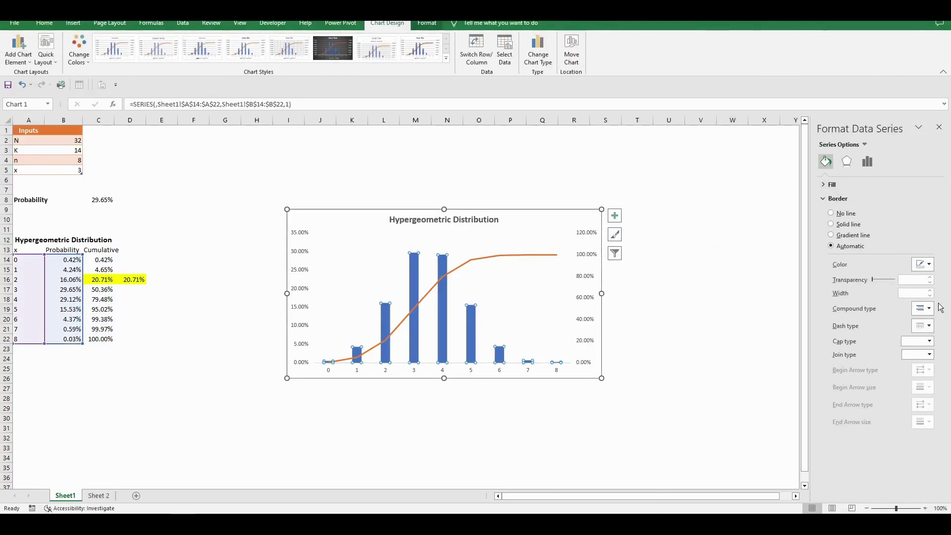
click(832, 185)
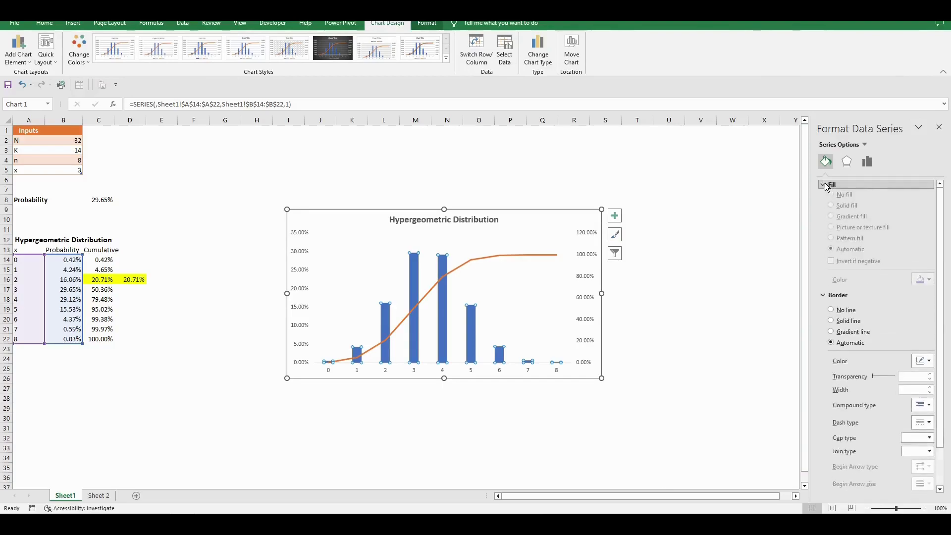
click(930, 287)
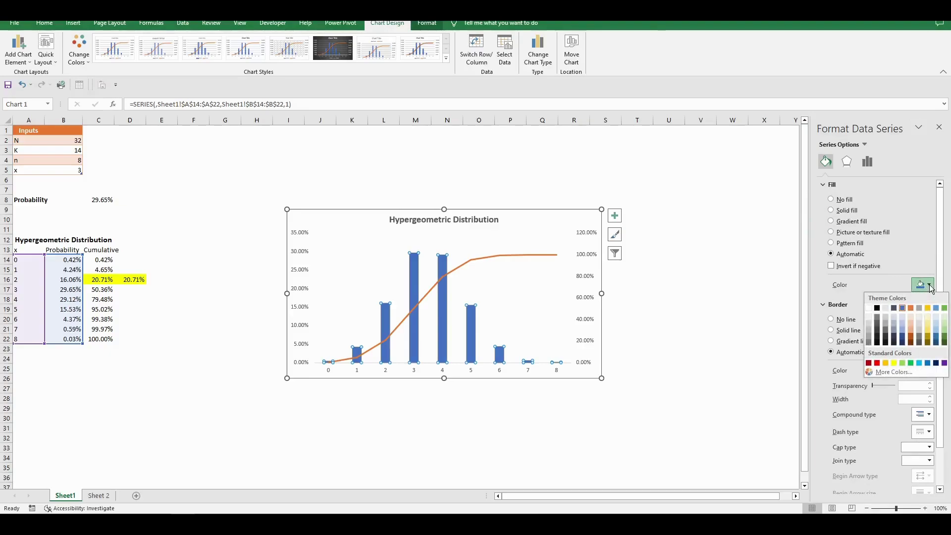
click(938, 367)
click(668, 299)
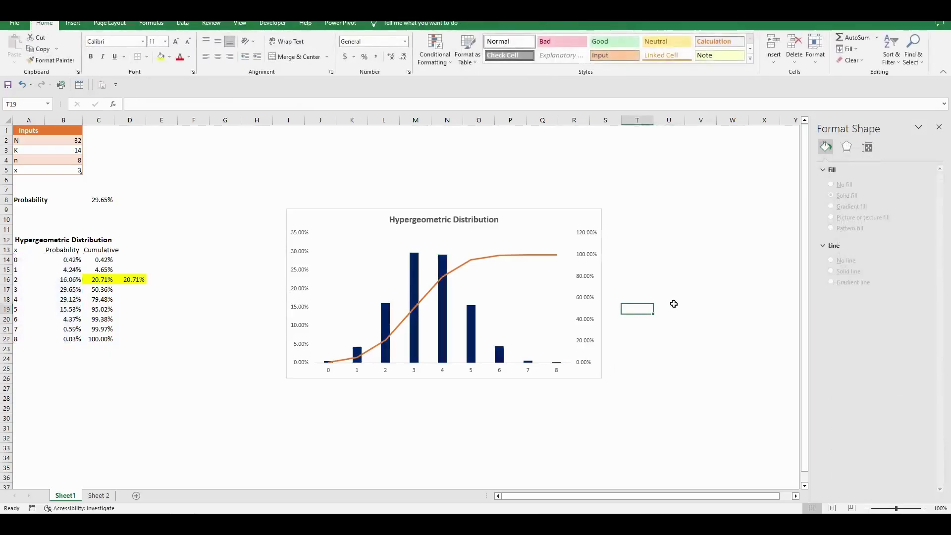
Add axis titles to the horizontal axis and both vertical axes of the chart.
click(543, 269)
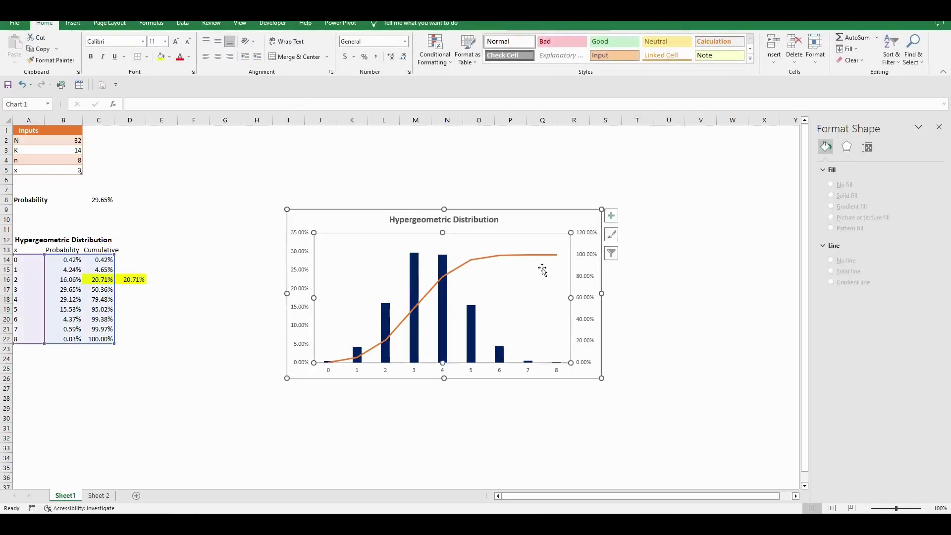
click(614, 215)
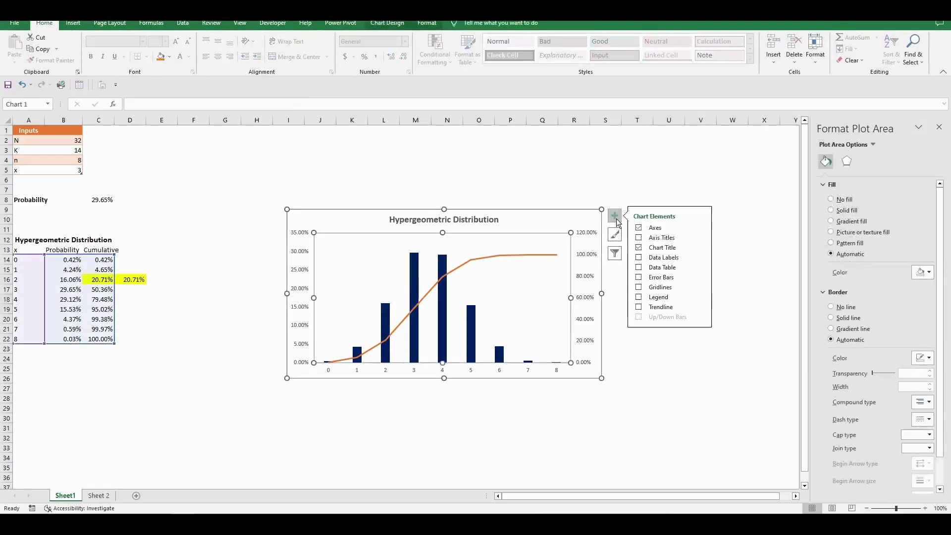
click(638, 239)
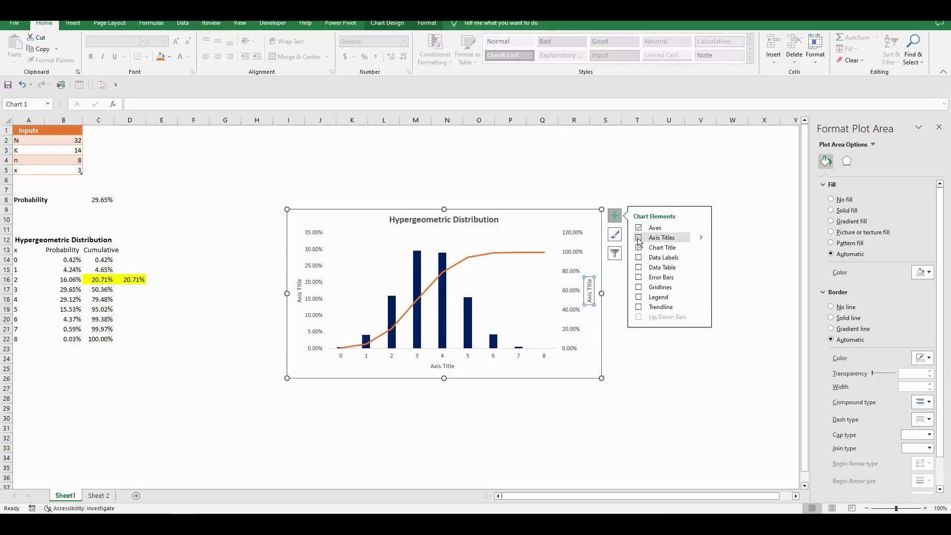
click(643, 357)
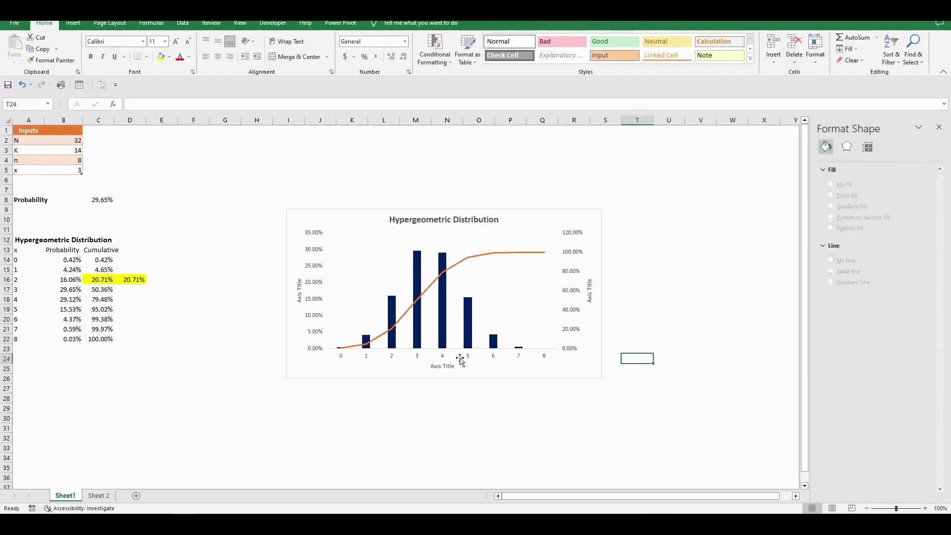
Set the horizontal axis title to "Number of Women".
click(441, 367)
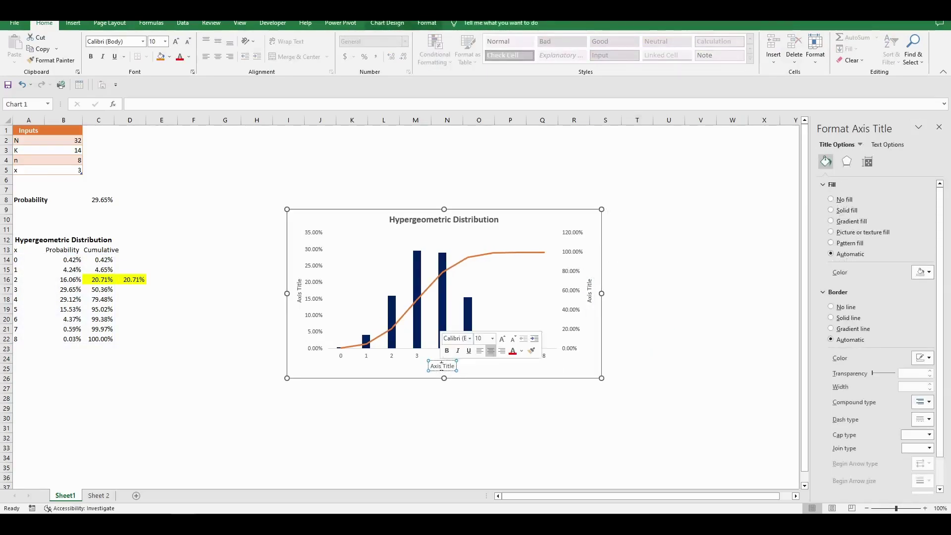
triple_click(442, 366)
text(N)
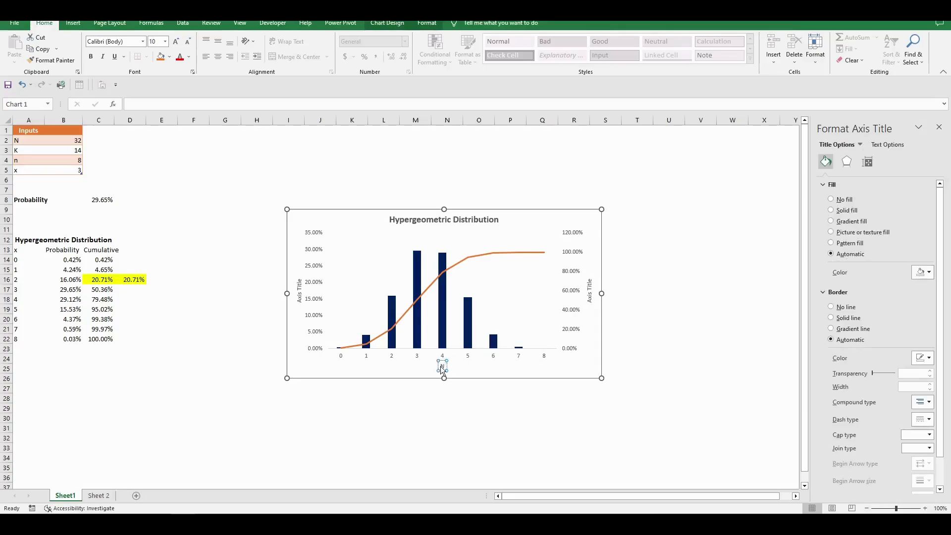
text(umber of)
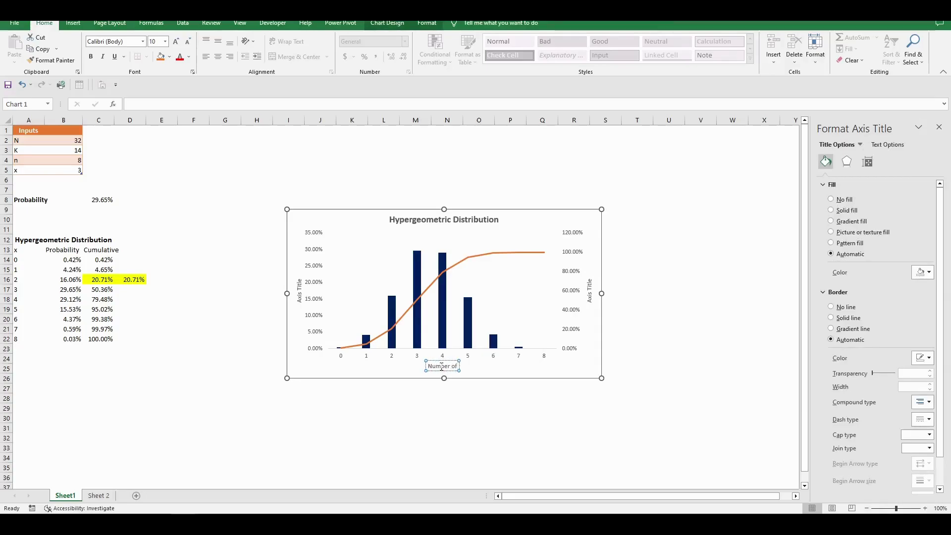
text( Women)
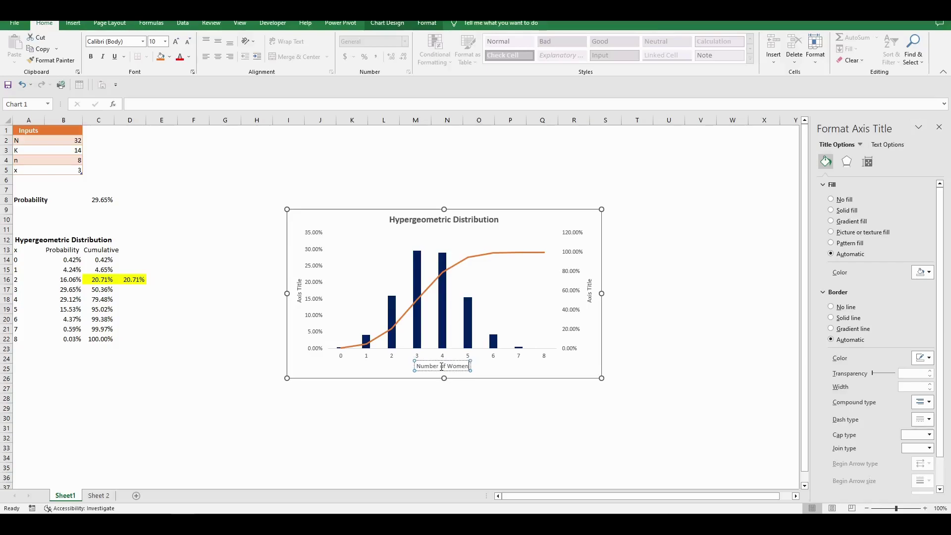
key(Escape)
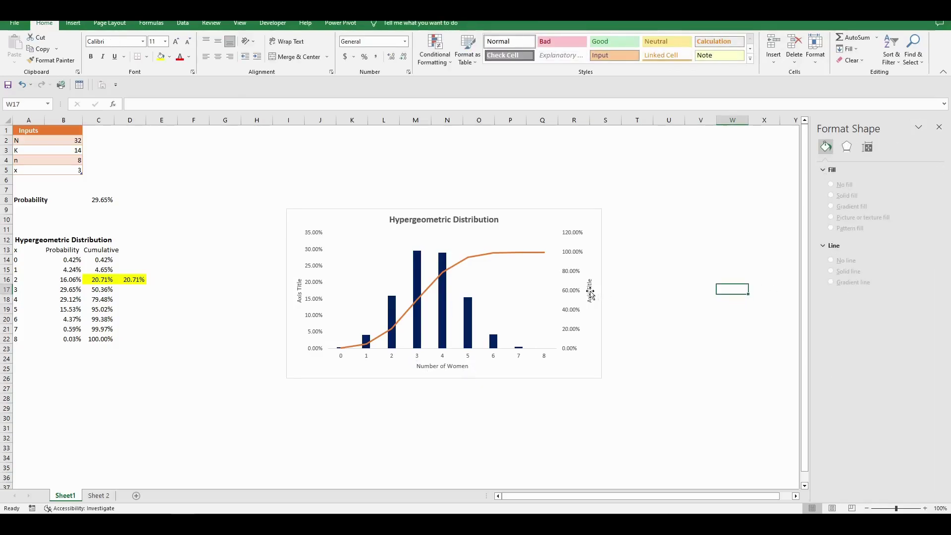
Set the secondary vertical axis title to "Cumulative Probability" and make it bold.
click(589, 291)
triple_click(590, 290)
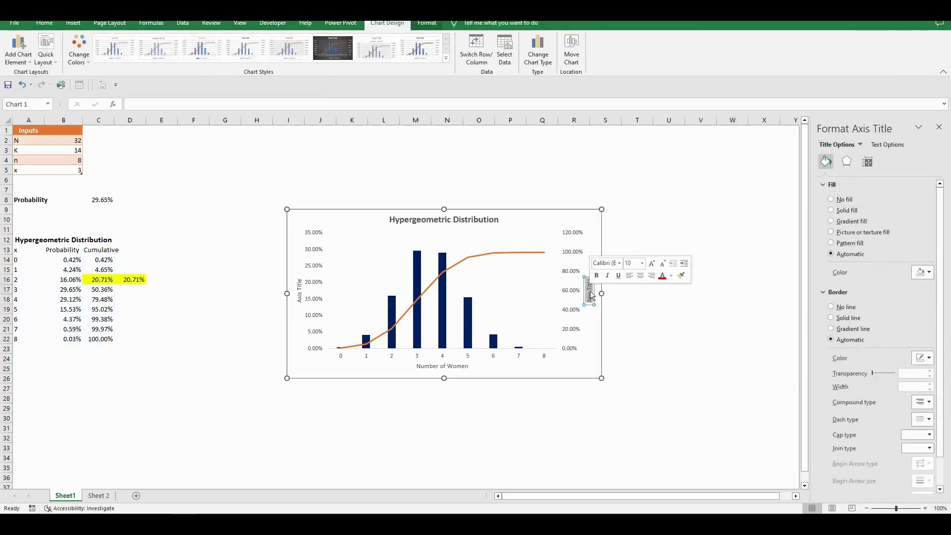
text(Cumulat)
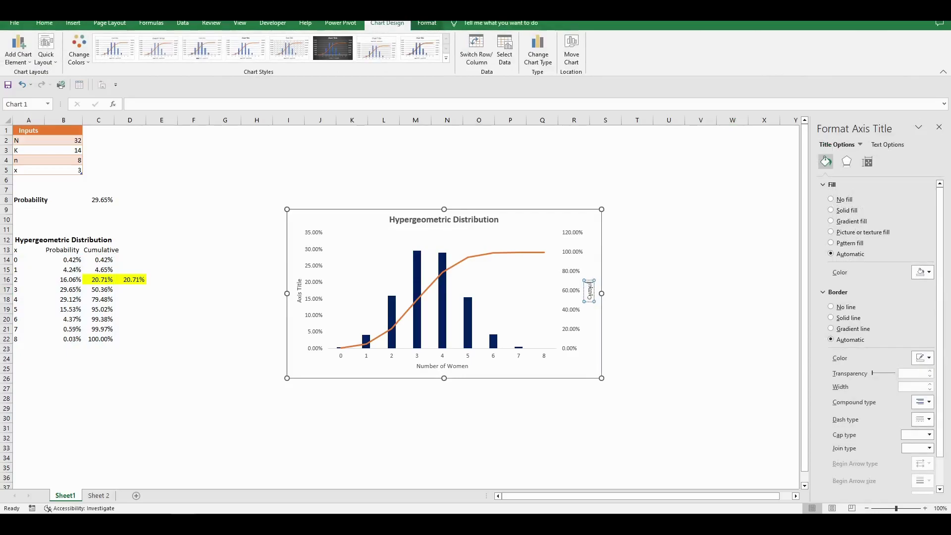
text(ive Probability)
triple_click(589, 296)
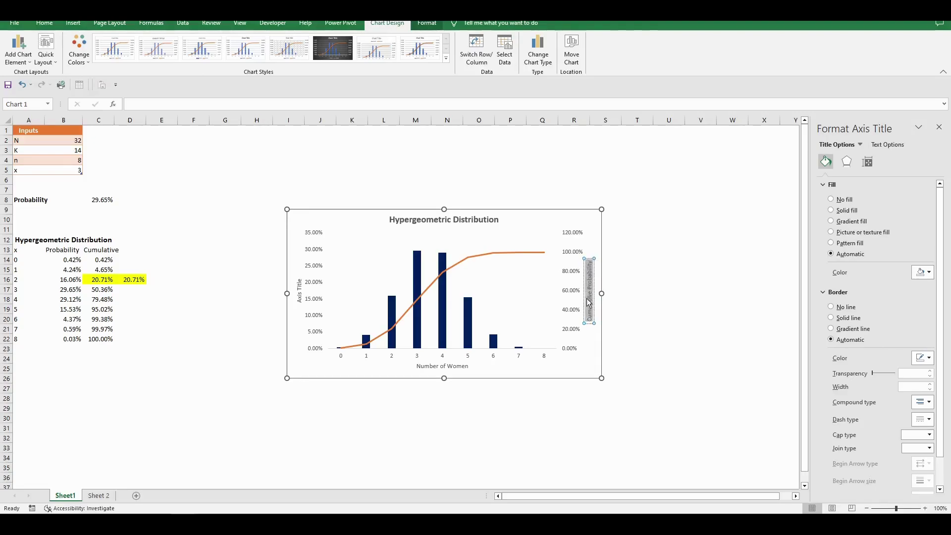
Make the horizontal axis title "Number of Women" bold.
double_click(451, 367)
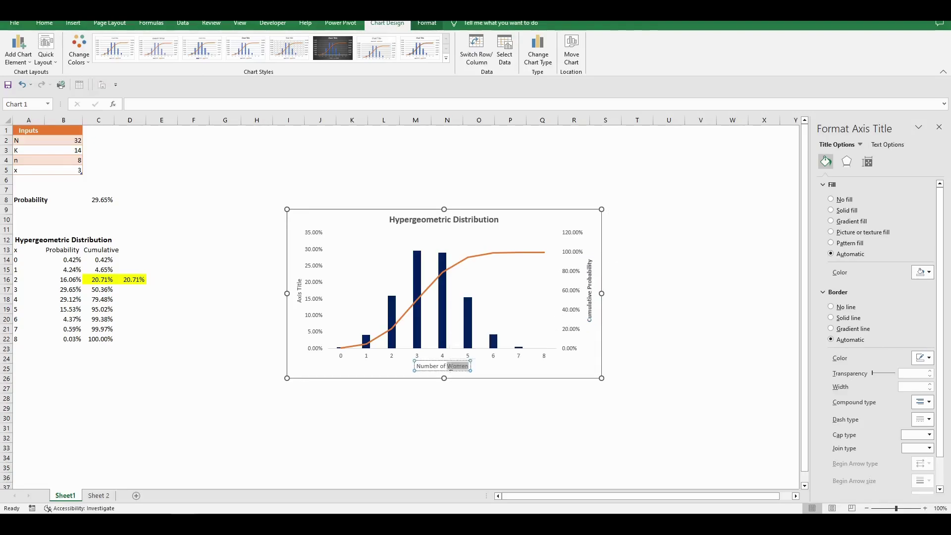
triple_click(451, 366)
key(ctrl+b)
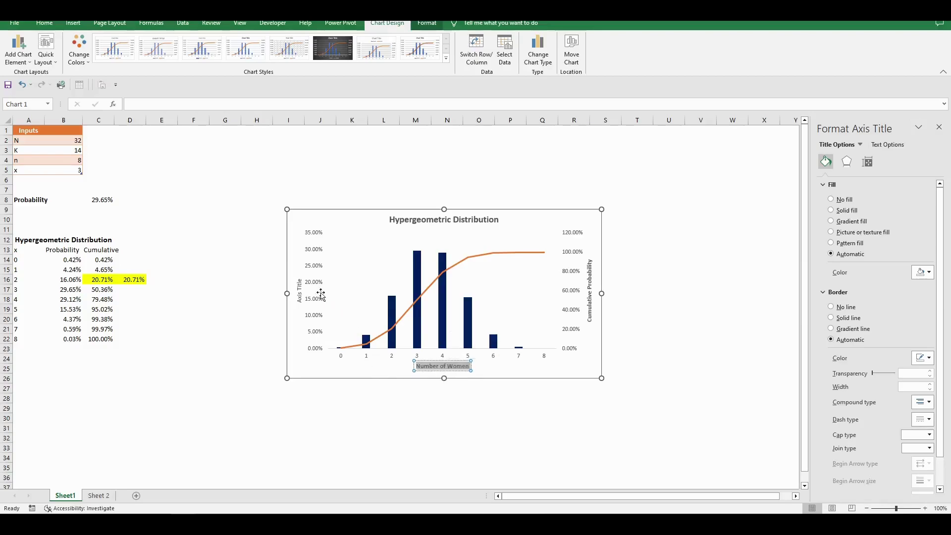
Set the primary vertical axis title to "Individual Probability" and deselect the chart.
click(299, 291)
double_click(300, 291)
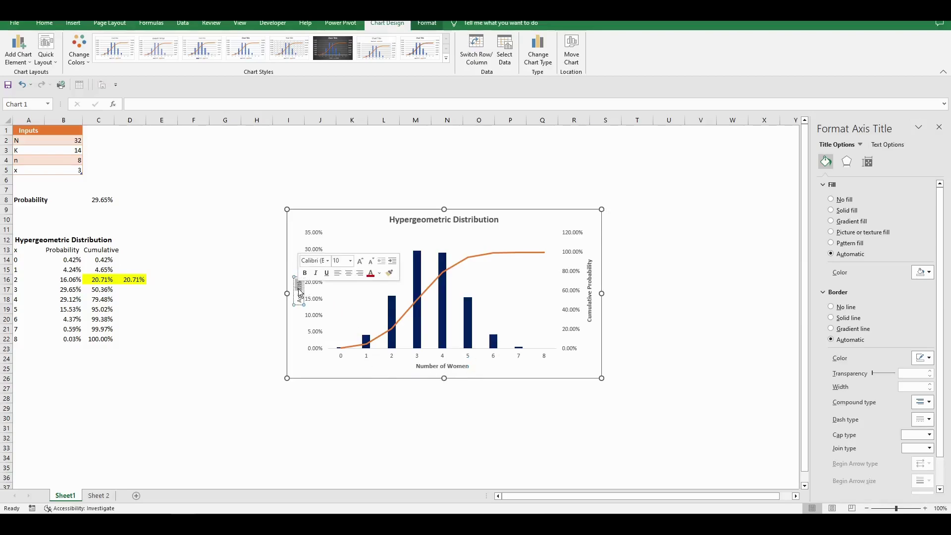
triple_click(299, 292)
key(BackSpace)
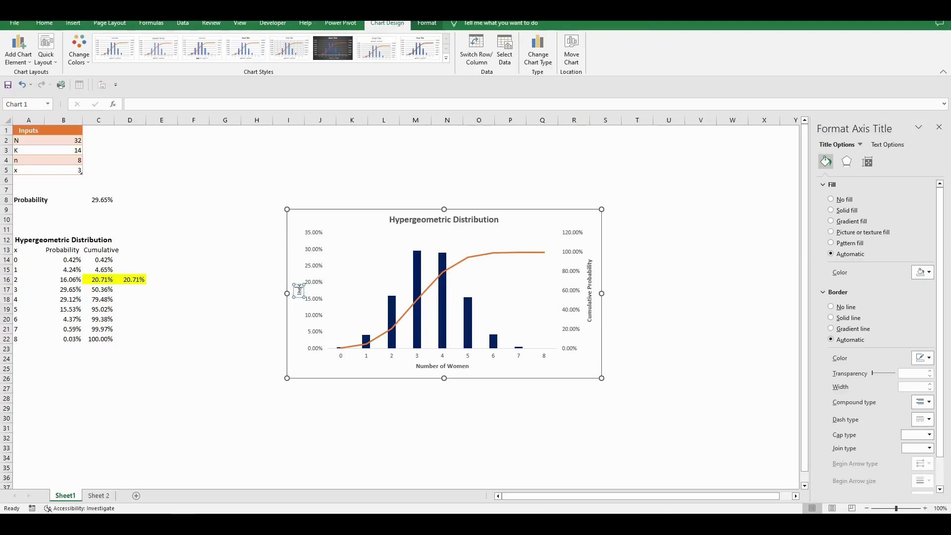
text(Prob)
text(vidual Pr)
text(obability)
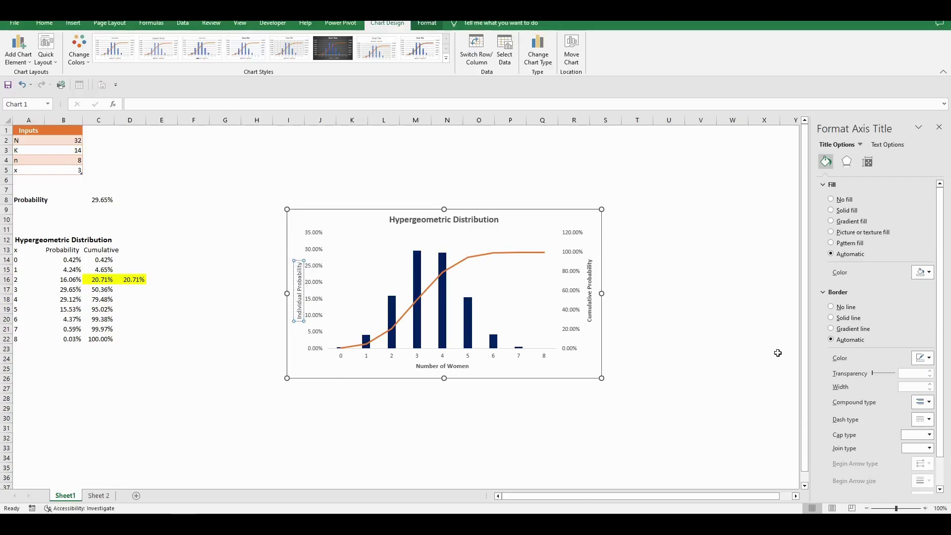
click(727, 350)
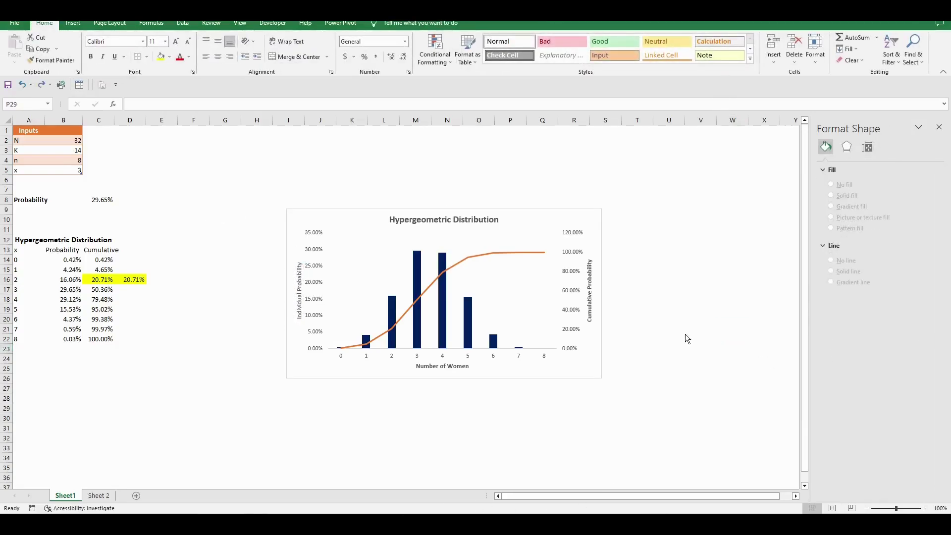
Add data labels to the individual probability columns in the chart and deselect the chart.
click(502, 409)
mouse_move(418, 264)
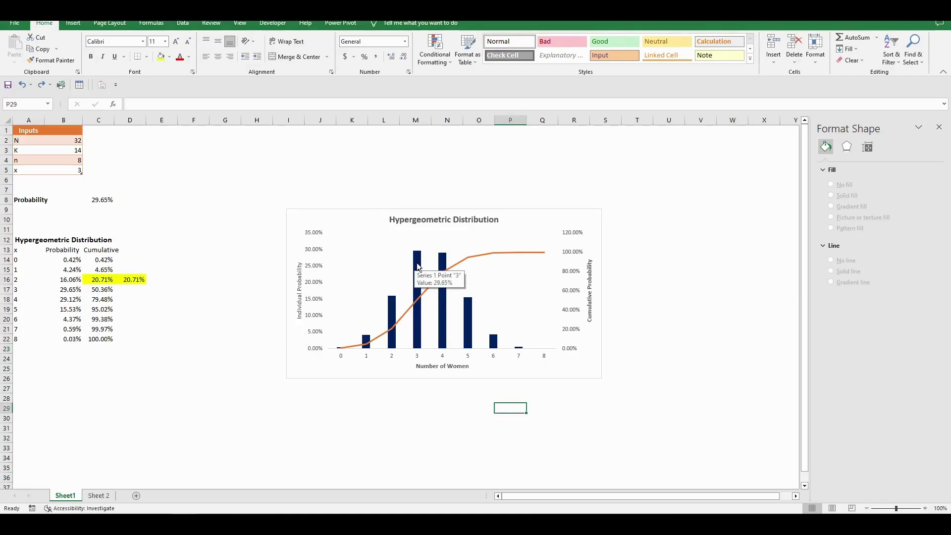
click(417, 263)
right_click(417, 262)
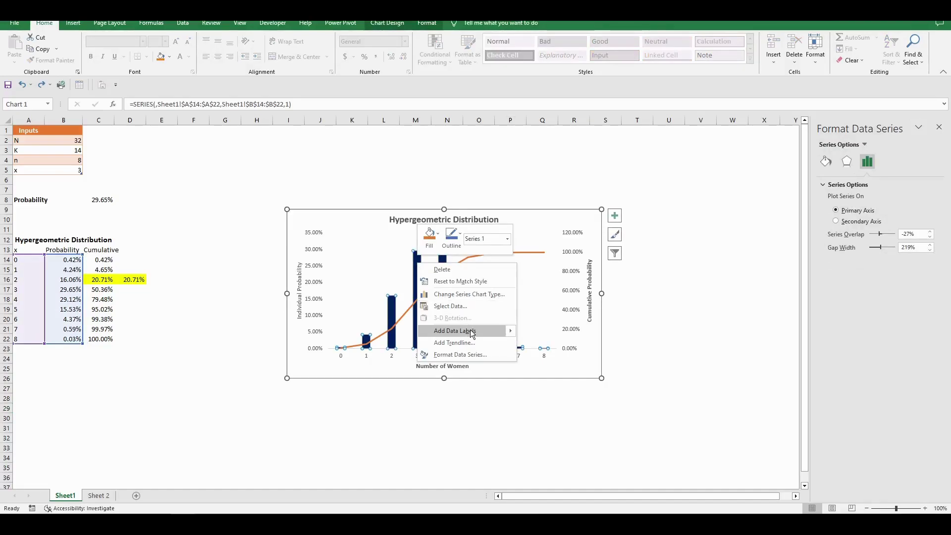
click(471, 331)
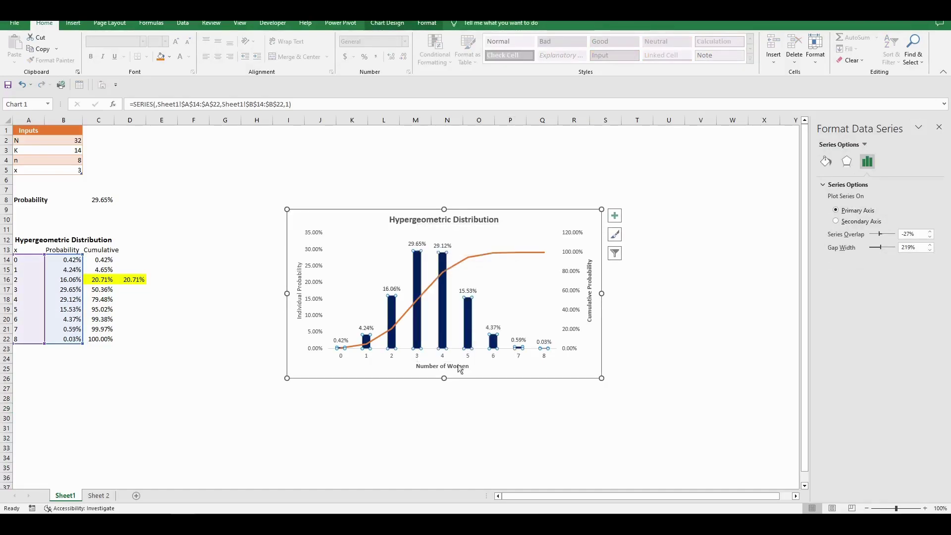
click(457, 422)
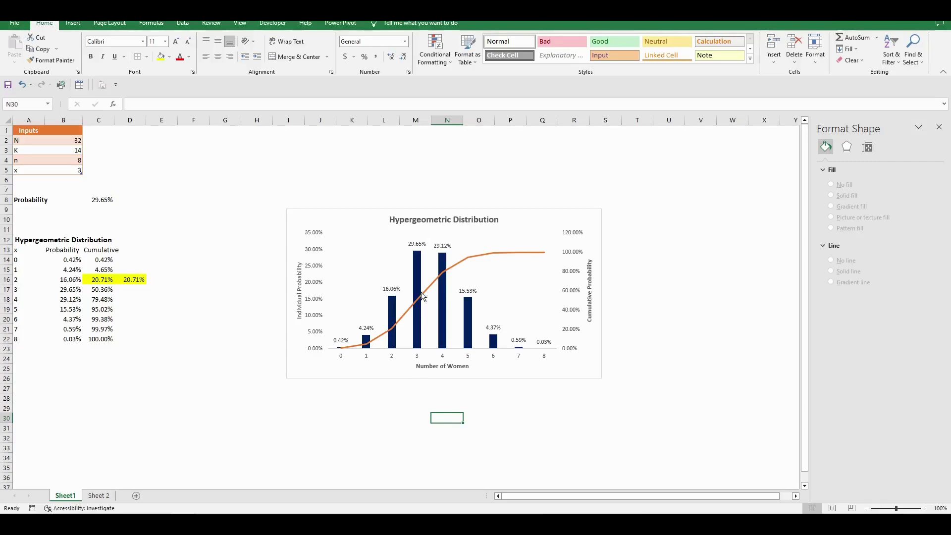
mouse_move(417, 259)
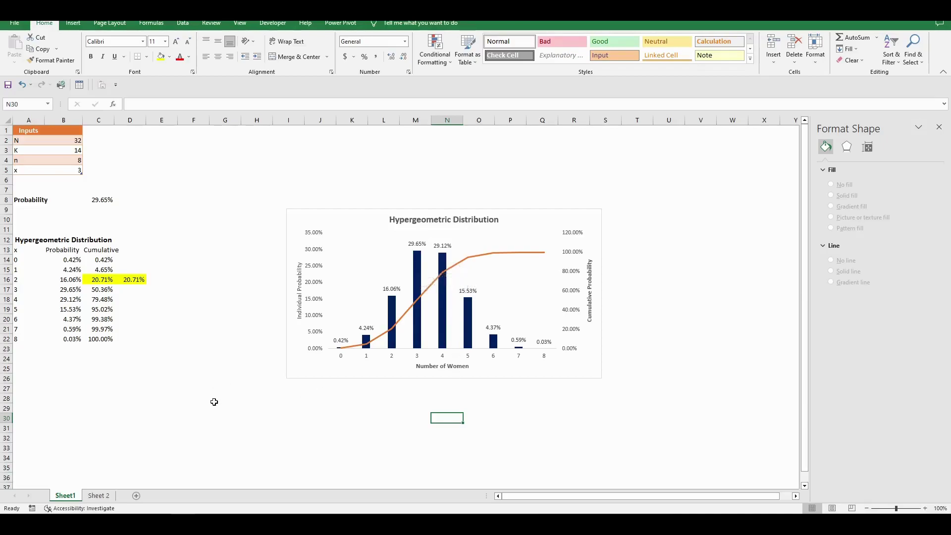
Enter the label "Mean" in cell A31 and make it bold.
click(184, 408)
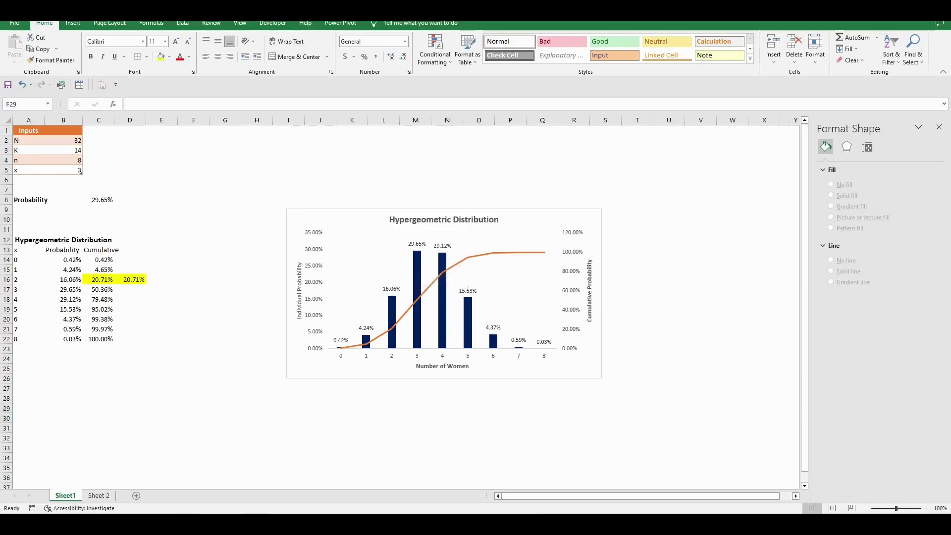
click(30, 427)
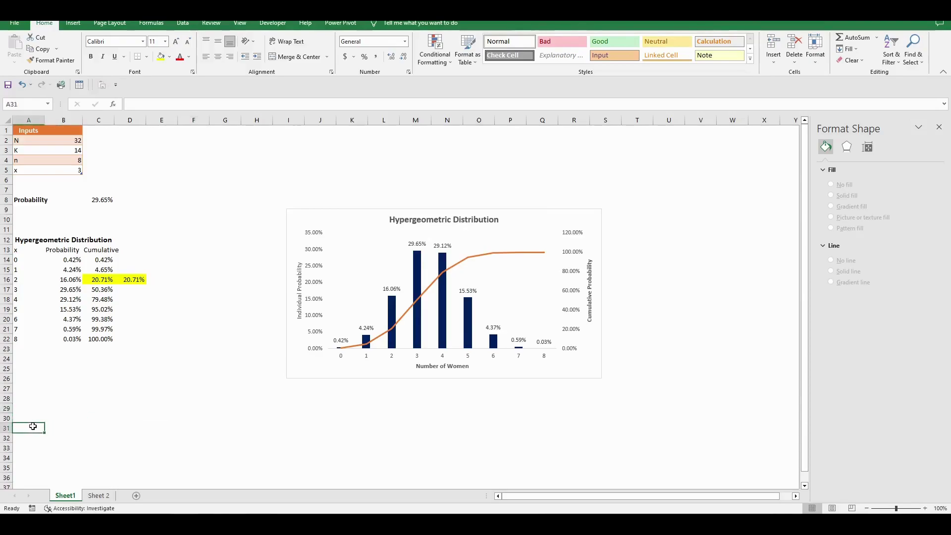
text(Mean)
key(Return)
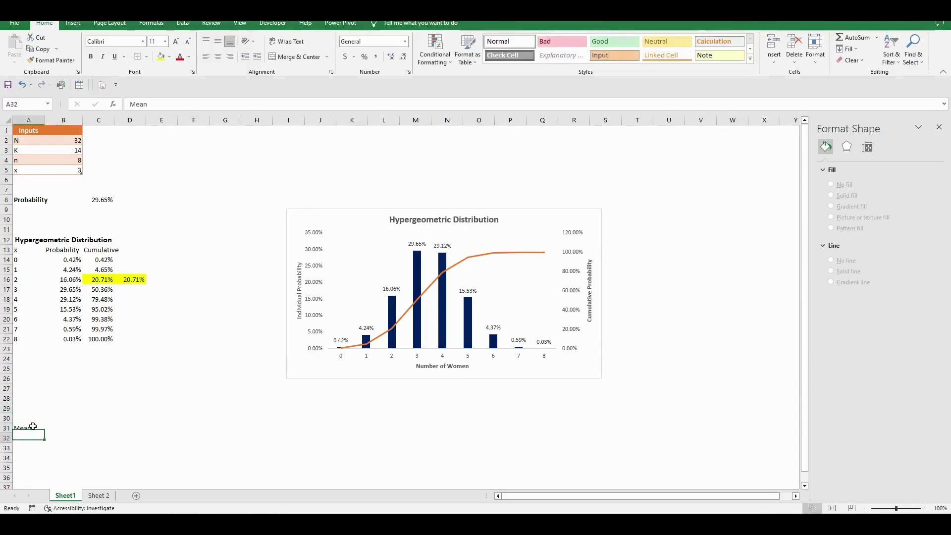
click(32, 427)
key(ctrl+b)
key(Tab)
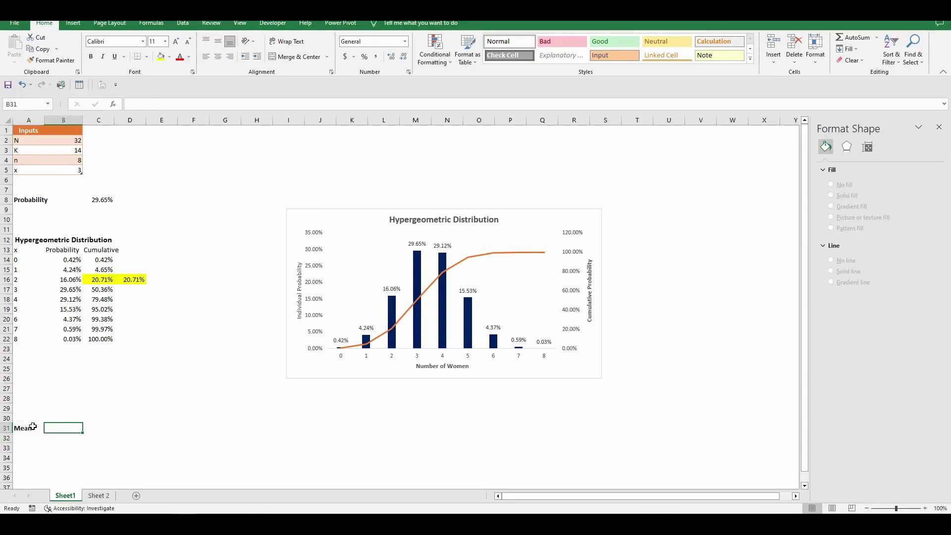
Calculate the distribution's mean in cell B31 with the formula =B4/B2*B3.
text(=)
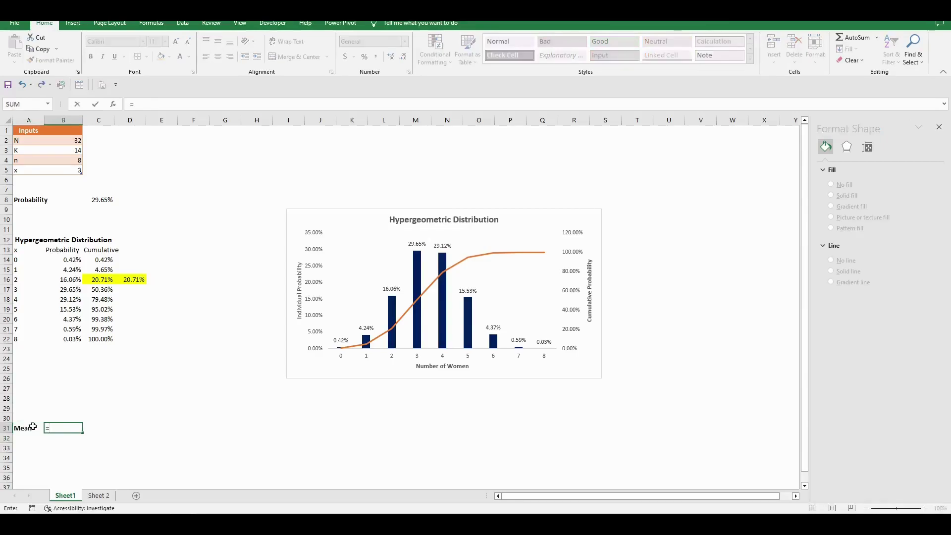
key(Up)
key(Up)
key(Up)
key(Up)
key(Up)
key(Up)
key(Up)
key(Up)
key(Up)
key(Up)
key(Up)
key(Up)
key(Up)
key(Up)
key(Up)
key(Up)
key(Up)
key(Up)
key(Up)
key(Up)
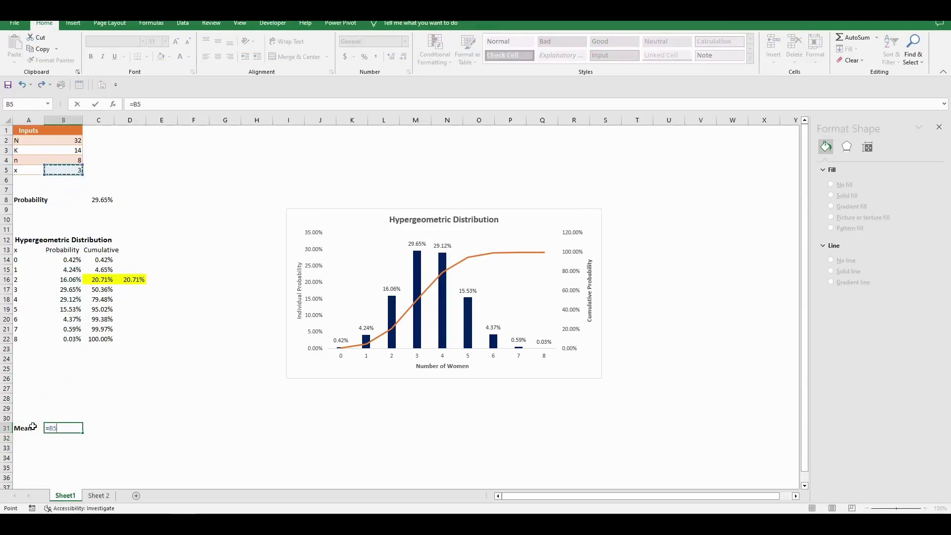
key(Up)
text(/)
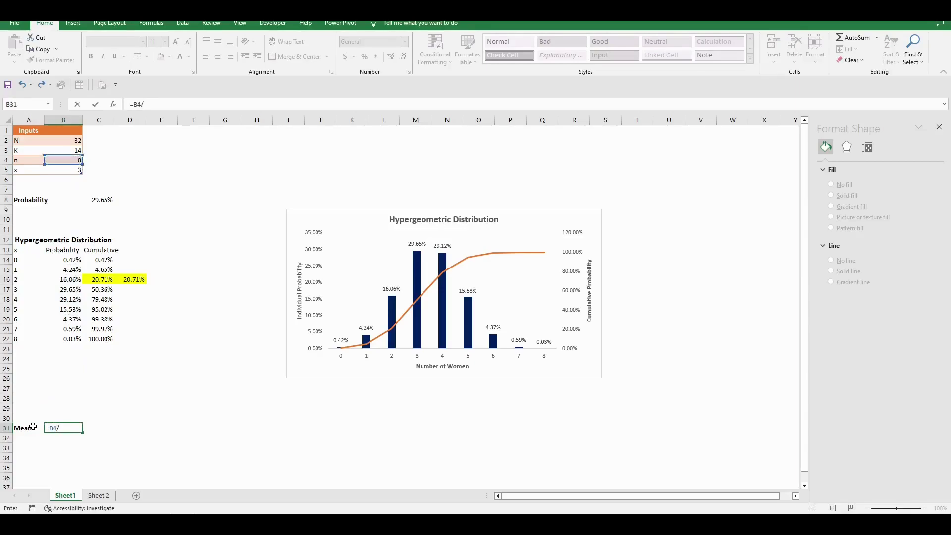
click(74, 141)
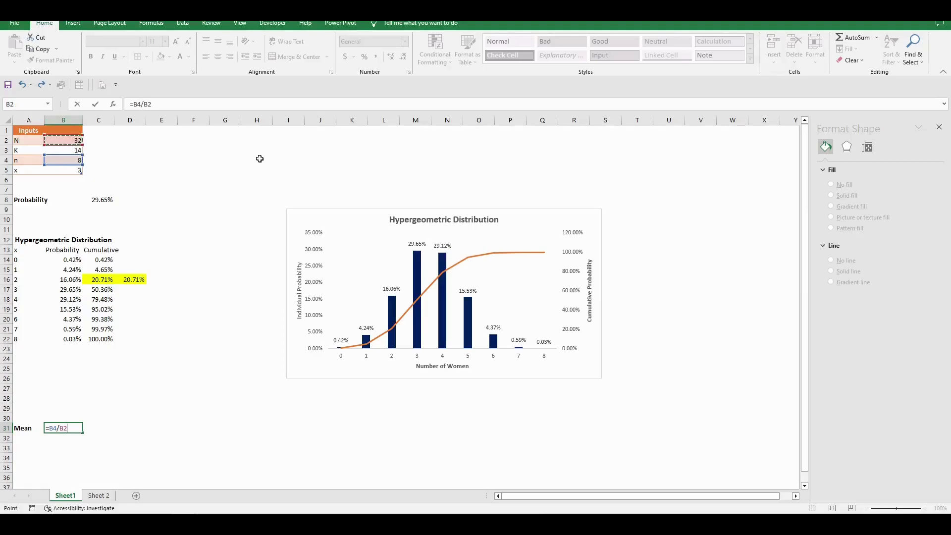
text(*)
click(71, 150)
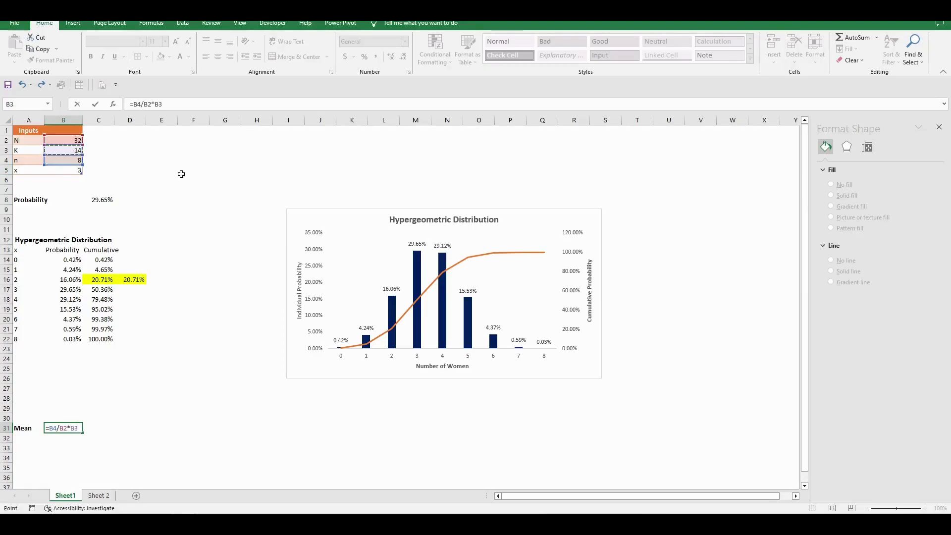
key(Return)
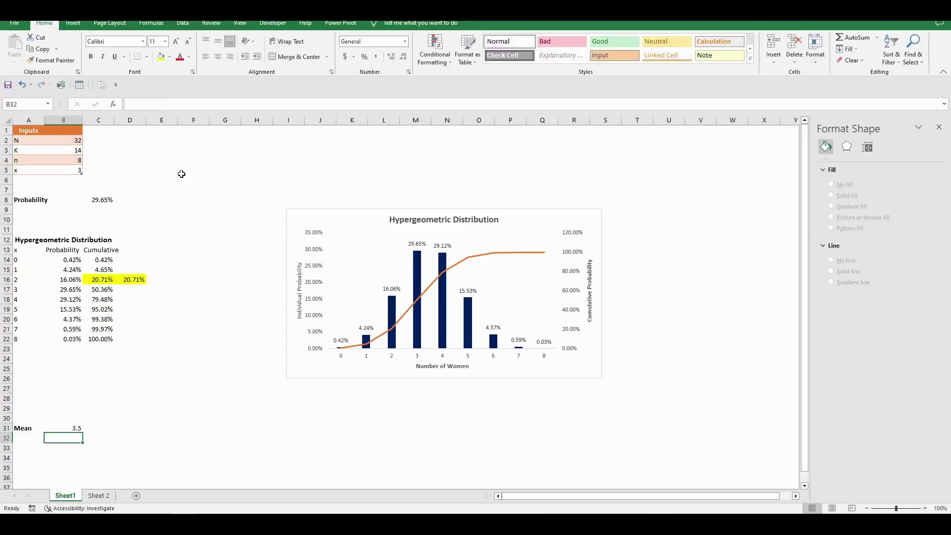
key(Up)
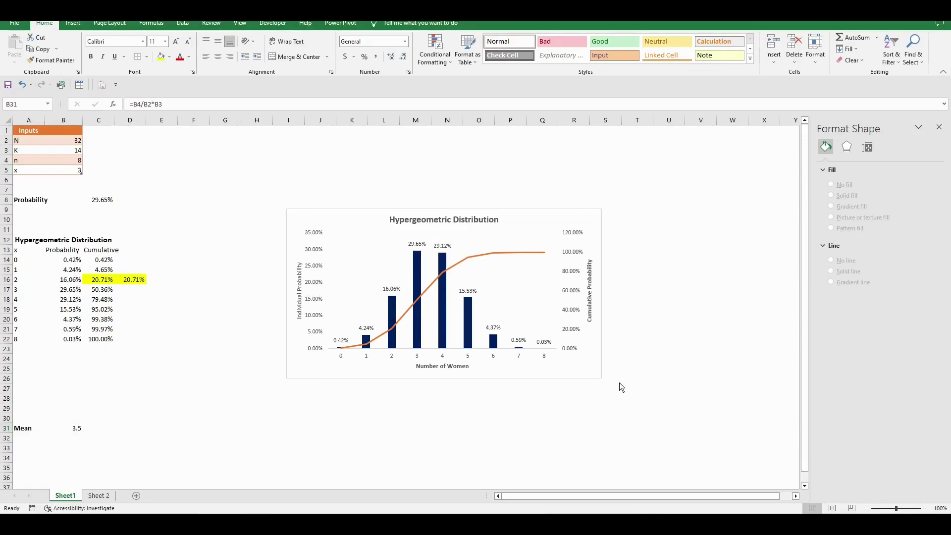
Enlarge the Hypergeometric Distribution chart so its lower-right corner reaches about cell T30, and deselect it.
click(601, 379)
drag(601, 378, 651, 427)
click(703, 382)
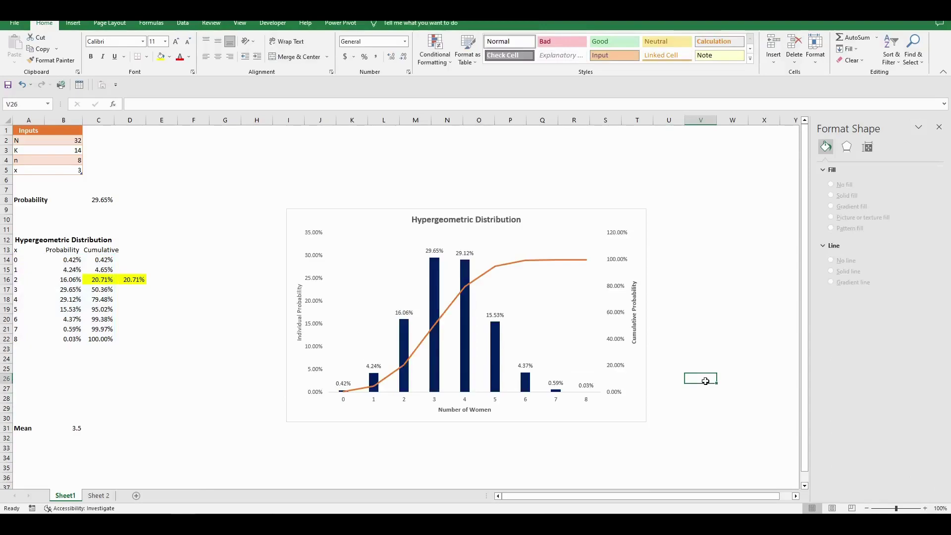